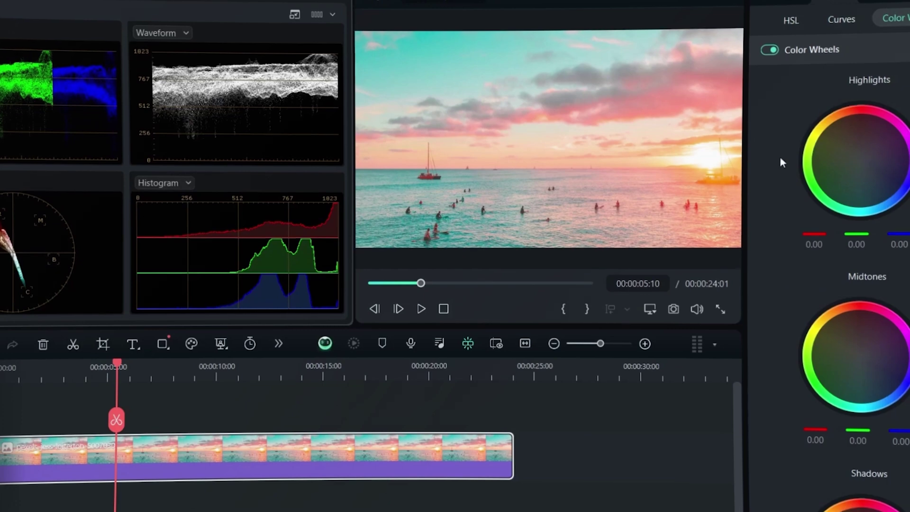
Use the color wheels to tint the sunset clip's highlights to 99.22/100.00/81.57 and midtones to 100.00/96.86/97.65 (red/green/blue)
{"action": "left_click_drag", "start_coordinate": [858, 160], "coordinate": [848, 155]}
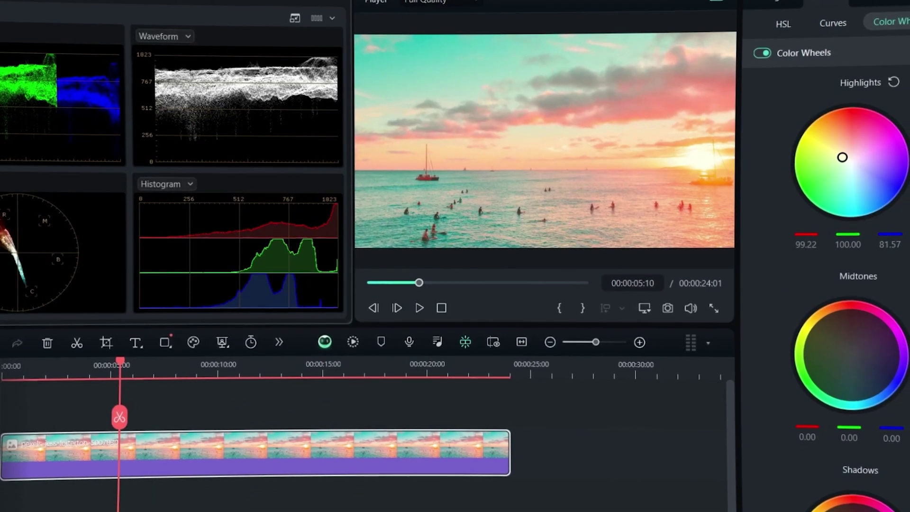
{"action": "left_click_drag", "start_coordinate": [849, 351], "coordinate": [848, 353]}
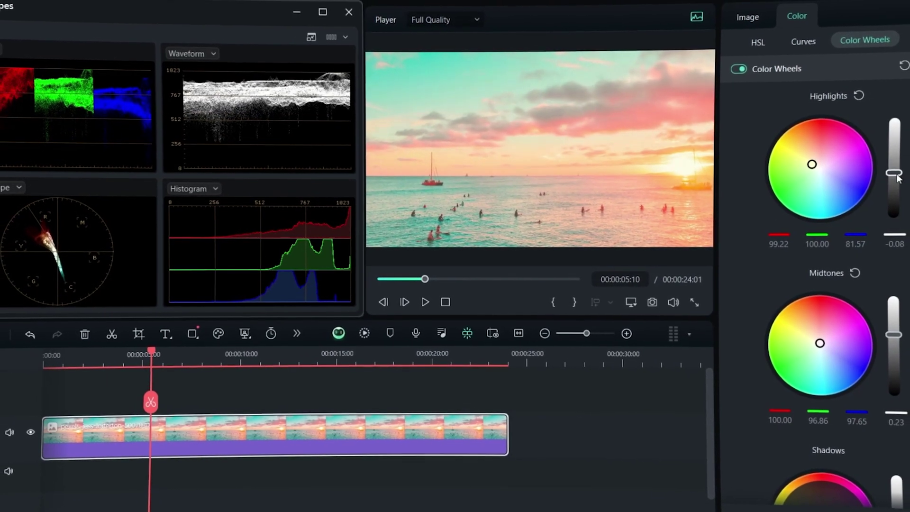
{"action": "scroll", "coordinate": [892, 237], "scroll_direction": "down", "scroll_amount": 3}
{"action": "scroll", "coordinate": [815, 285], "scroll_direction": "down", "scroll_amount": 2}
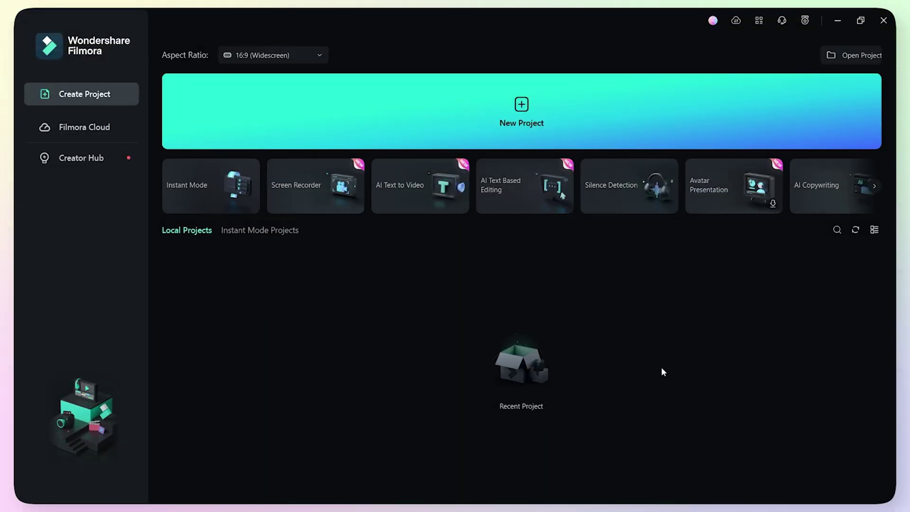
Create a new project and import the pexels-jess-loiterton-4612303 image together with Video 1, Video 2 and Video 3
{"action": "left_click", "coordinate": [531, 121]}
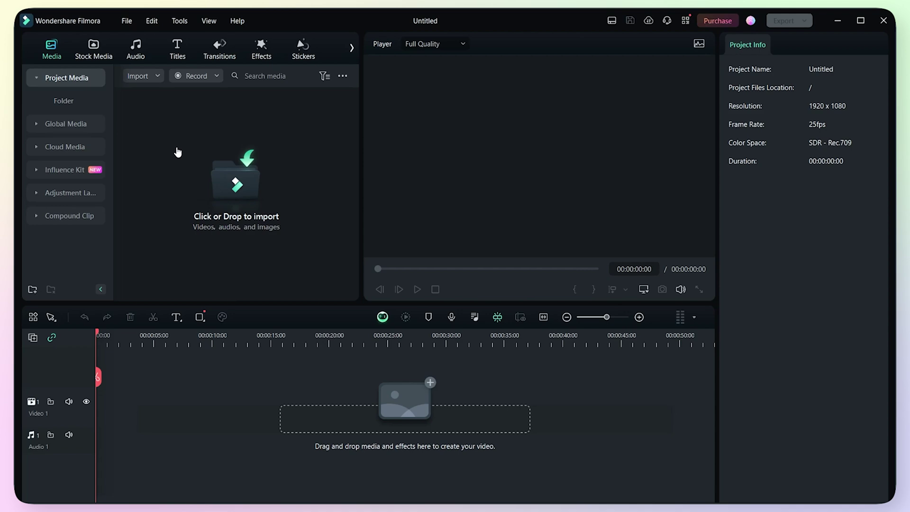
{"action": "left_click", "coordinate": [239, 189]}
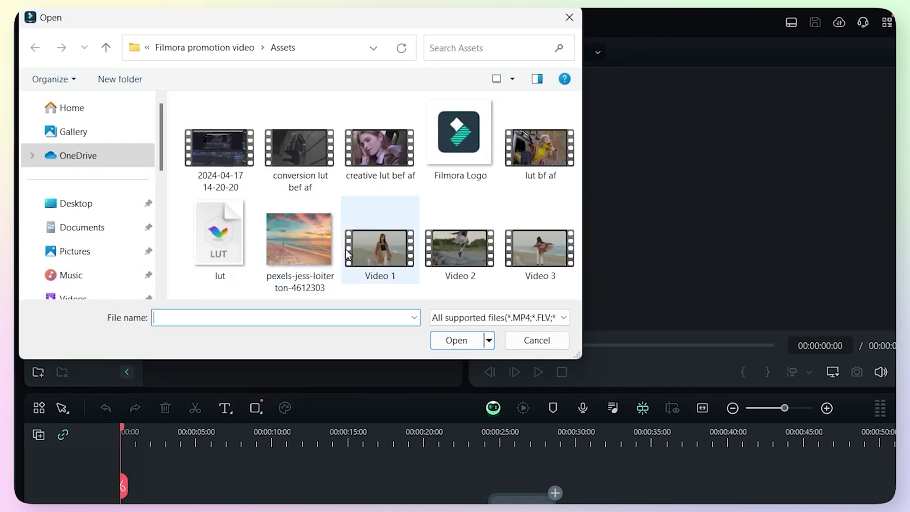
{"action": "left_click", "coordinate": [302, 241]}
{"action": "left_click", "coordinate": [512, 250], "text": "shift"}
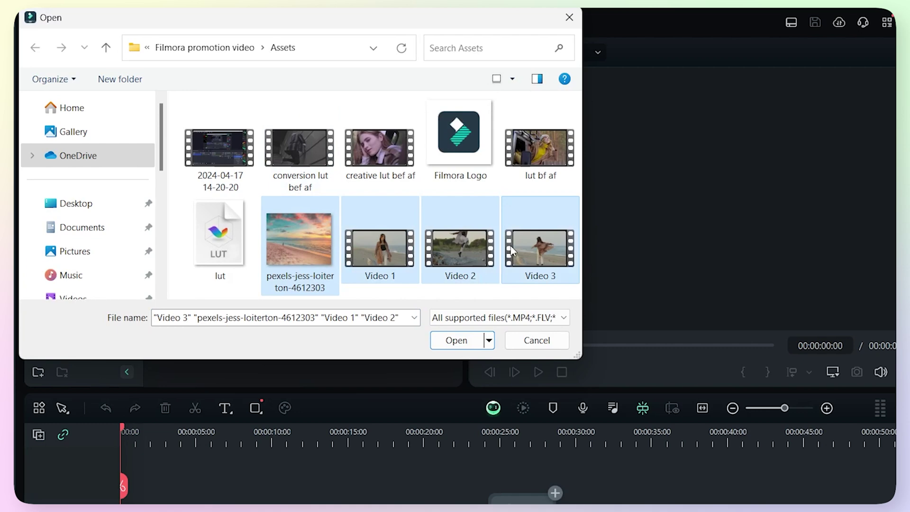
{"action": "left_click", "coordinate": [457, 341]}
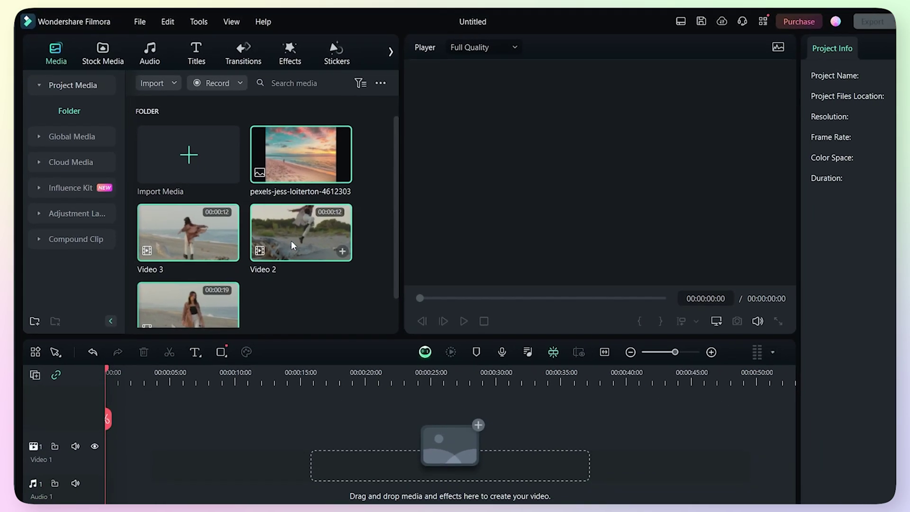
Place all imported media on the timeline's video track and delete the beach sunset image clip from it
{"action": "left_click_drag", "start_coordinate": [343, 272], "coordinate": [137, 425]}
{"action": "left_click", "coordinate": [189, 439]}
{"action": "left_click", "coordinate": [125, 417]}
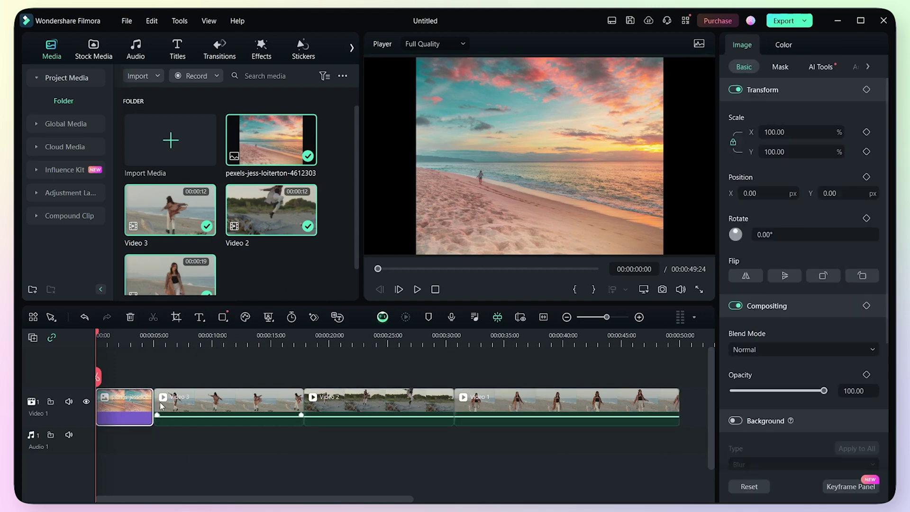
{"action": "key", "text": "Delete"}
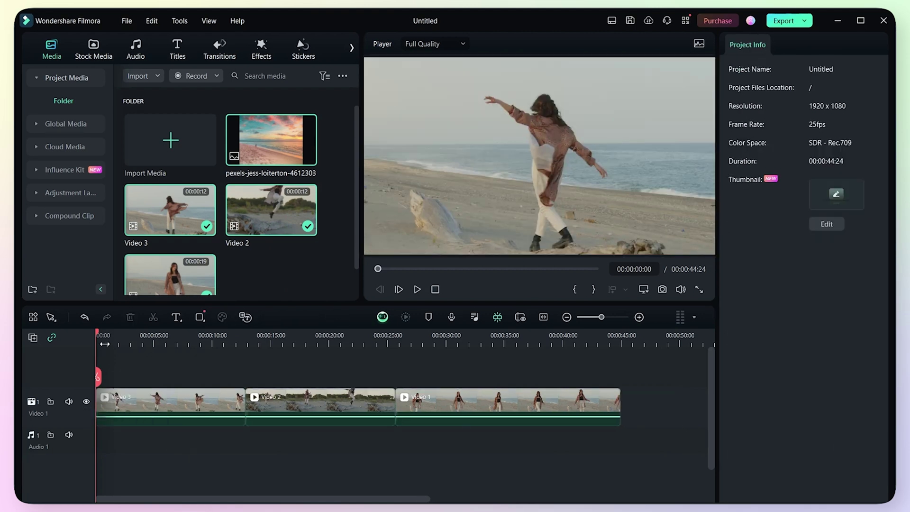
Split Video 3 at 00:00:09:11 and Video 2 at about 18.8 seconds, deleting the remainder of each clip
{"action": "left_click_drag", "start_coordinate": [98, 331], "coordinate": [205, 340]}
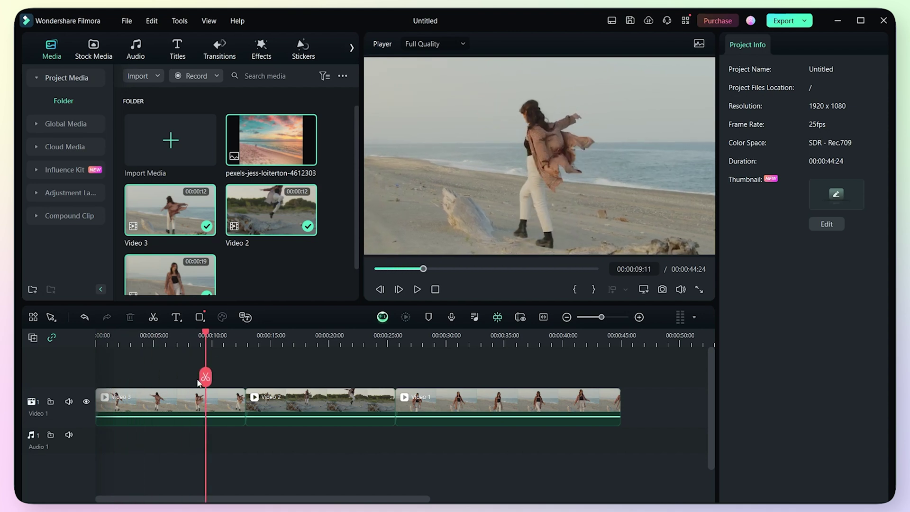
{"action": "left_click", "coordinate": [206, 377]}
{"action": "key", "text": "Delete"}
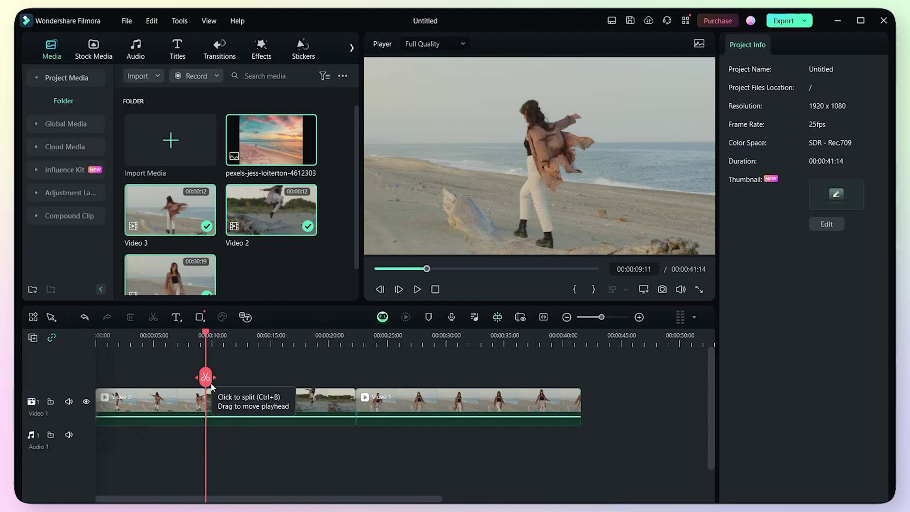
{"action": "left_click_drag", "start_coordinate": [206, 377], "coordinate": [315, 378]}
{"action": "left_click", "coordinate": [315, 376]}
{"action": "key", "text": "Delete"}
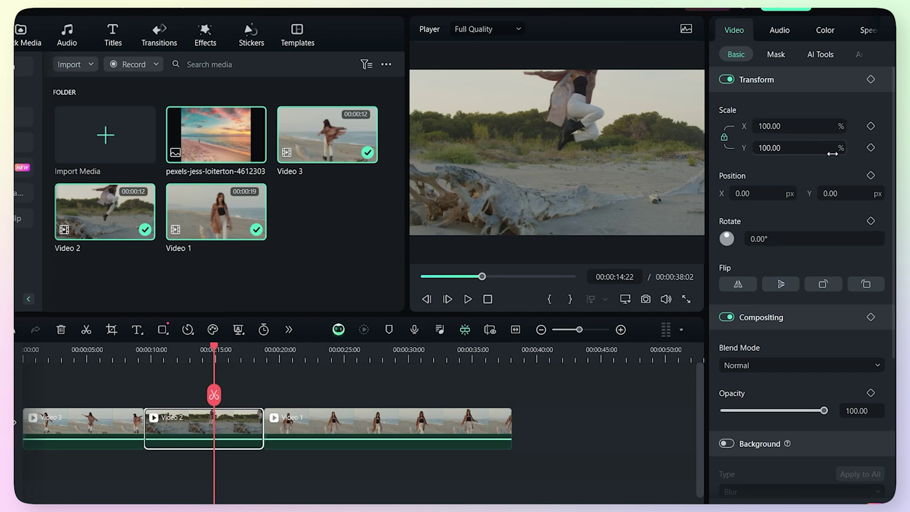
Look through the Video 2 clip's Mask, AI Tools, Animation, Audio, Color and Speed settings
{"action": "left_click", "coordinate": [780, 55]}
{"action": "left_click", "coordinate": [821, 55]}
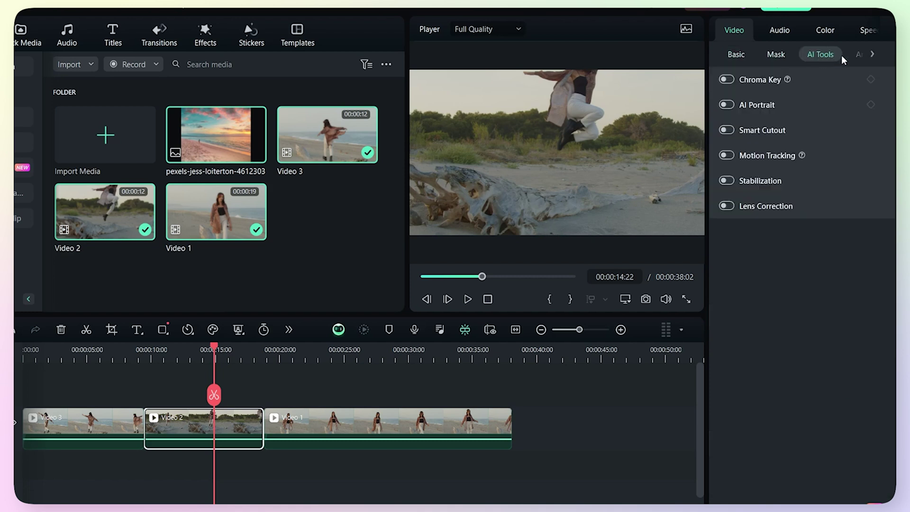
{"action": "left_click", "coordinate": [858, 55]}
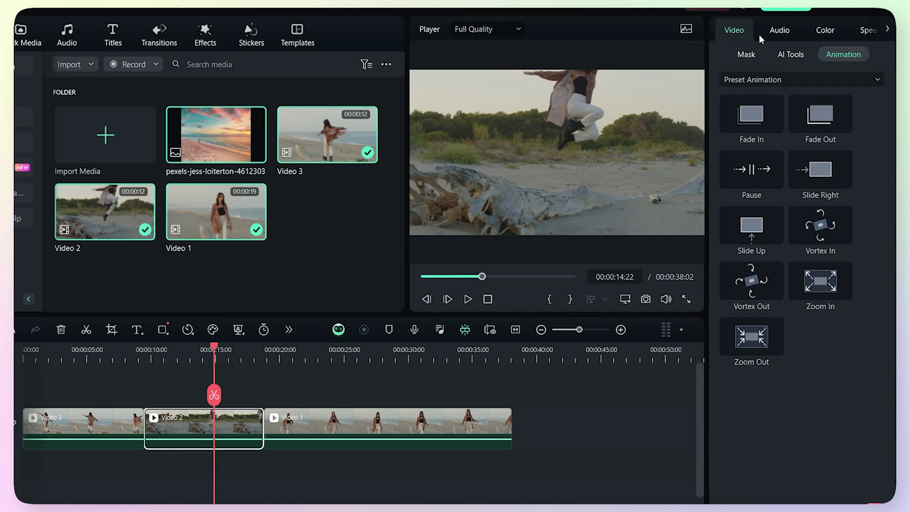
{"action": "left_click", "coordinate": [776, 34]}
{"action": "left_click", "coordinate": [820, 33]}
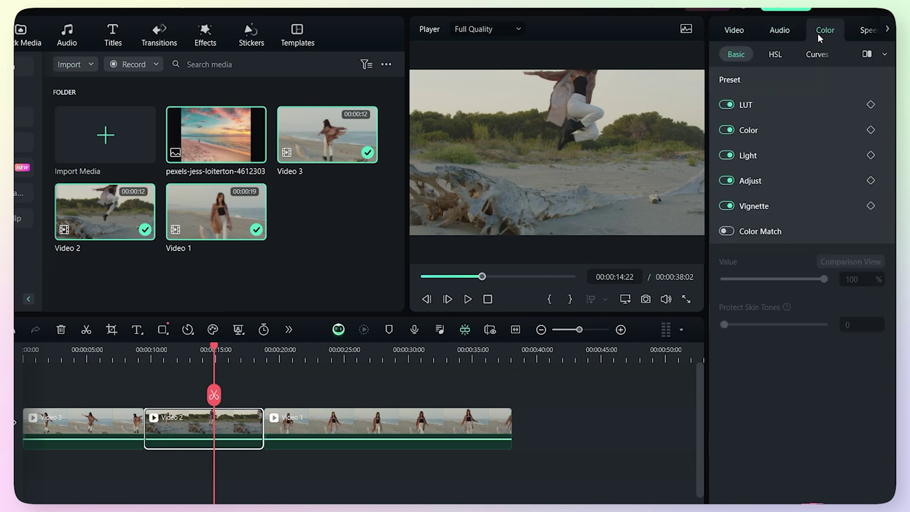
{"action": "left_click", "coordinate": [870, 31]}
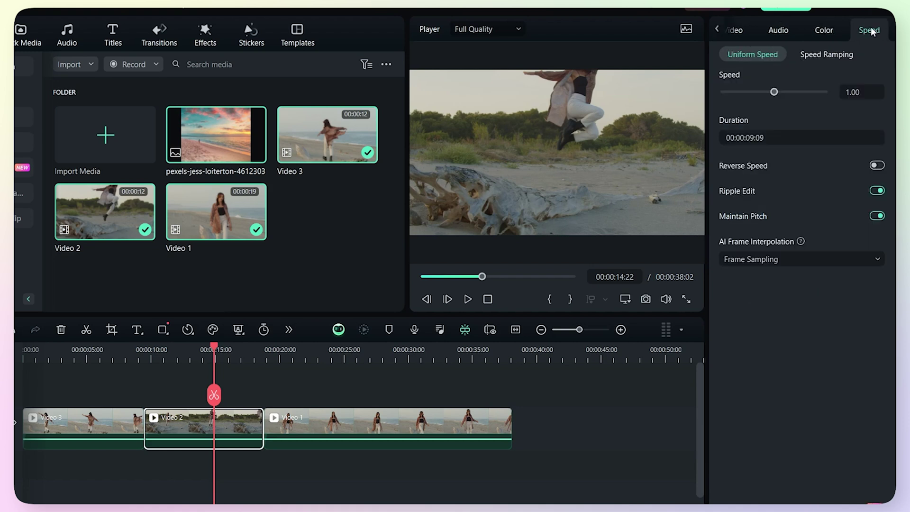
Try the black-and-white, Brighten and Cool color presets on the Video 2 clip, and set the preset back to None
{"action": "left_click", "coordinate": [834, 33]}
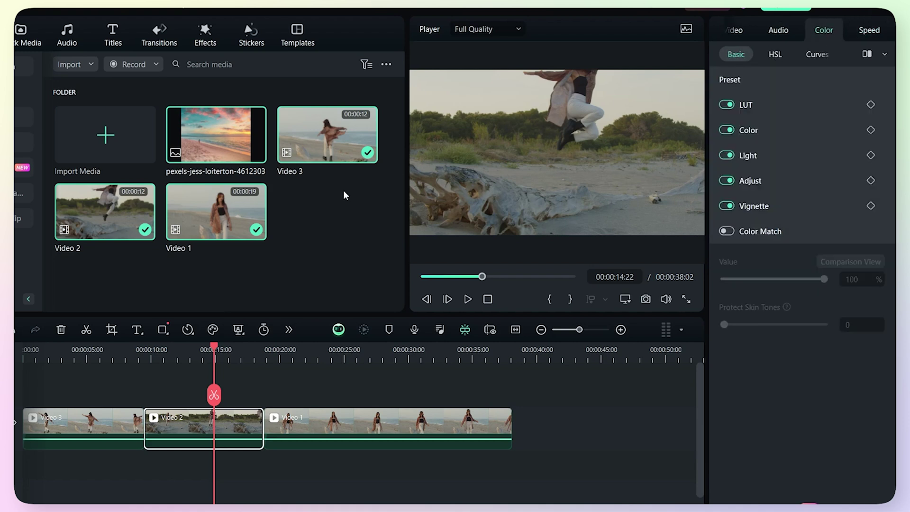
{"action": "left_click", "coordinate": [732, 80]}
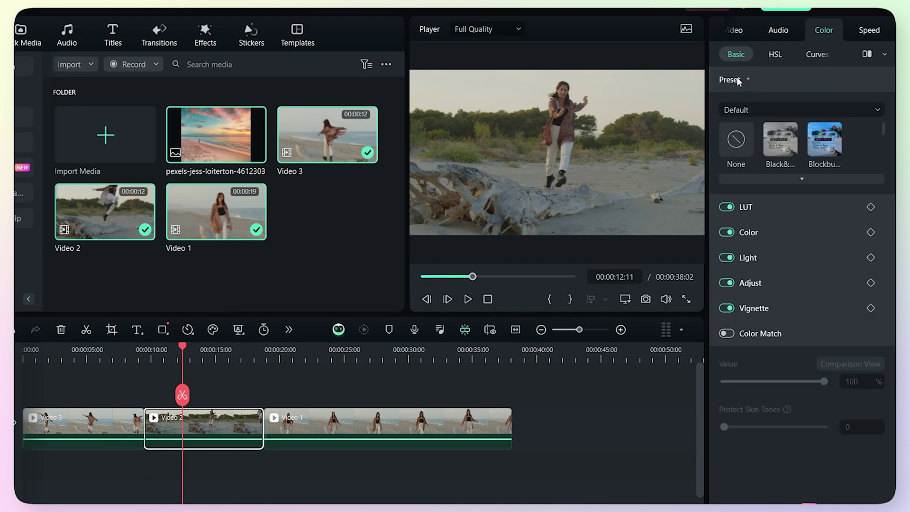
{"action": "left_click", "coordinate": [782, 139]}
{"action": "left_click", "coordinate": [801, 178]}
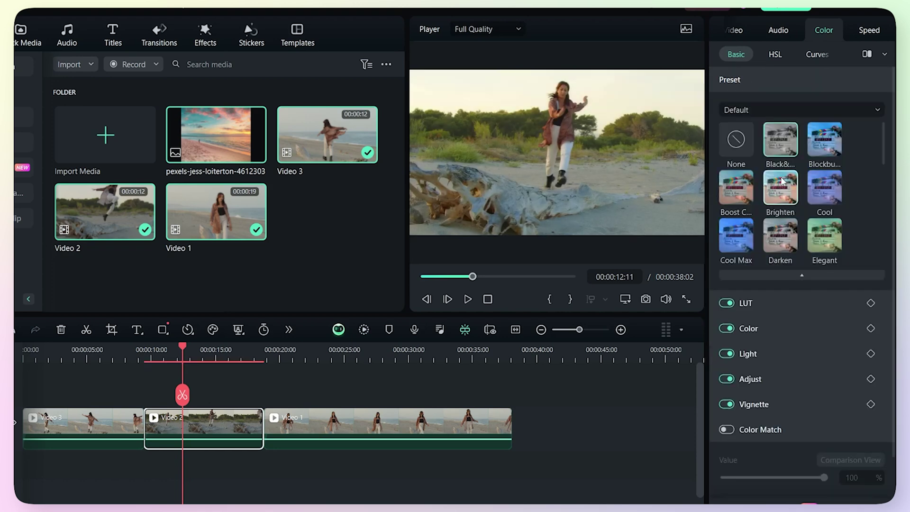
{"action": "left_click", "coordinate": [781, 183]}
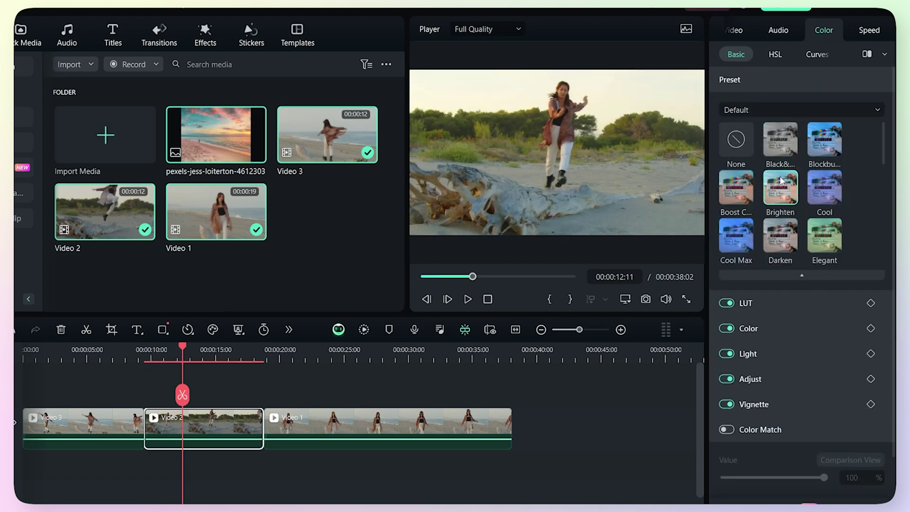
{"action": "left_click", "coordinate": [833, 191]}
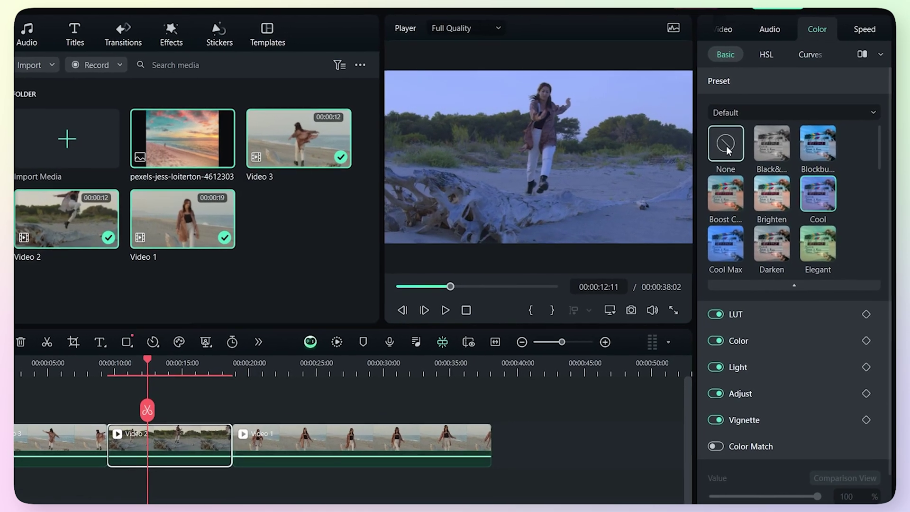
{"action": "left_click", "coordinate": [727, 151]}
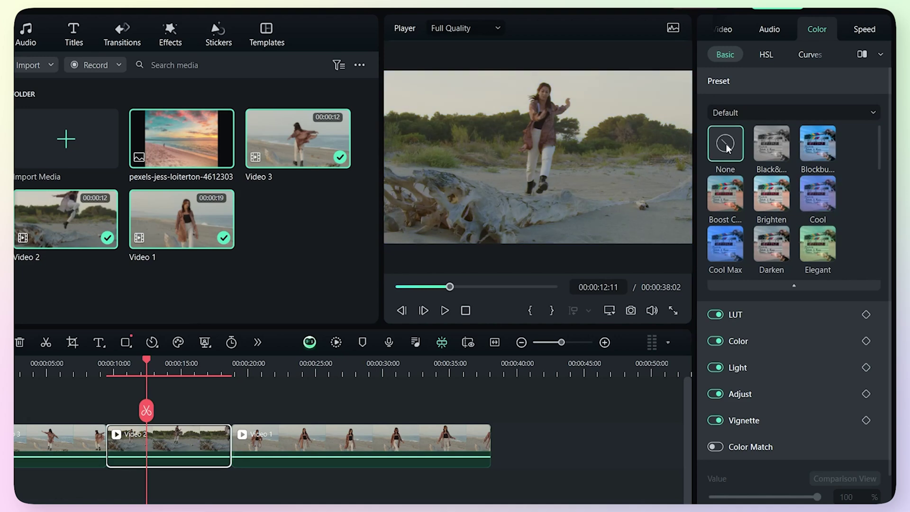
{"action": "left_click", "coordinate": [745, 93]}
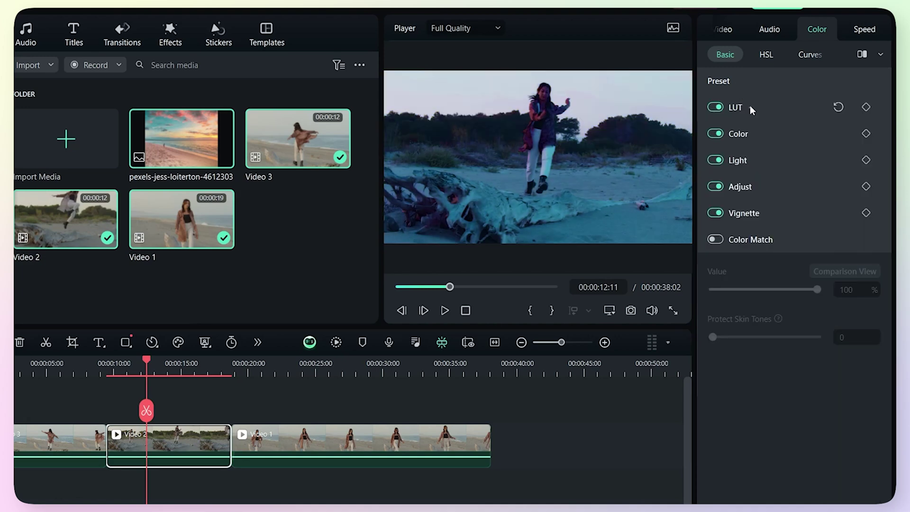
Try LUT presets such as Warm Film and Mission Impossible on Video 2, test a lower strength, and switch the LUT off
{"action": "left_click", "coordinate": [753, 109]}
{"action": "left_click", "coordinate": [777, 158]}
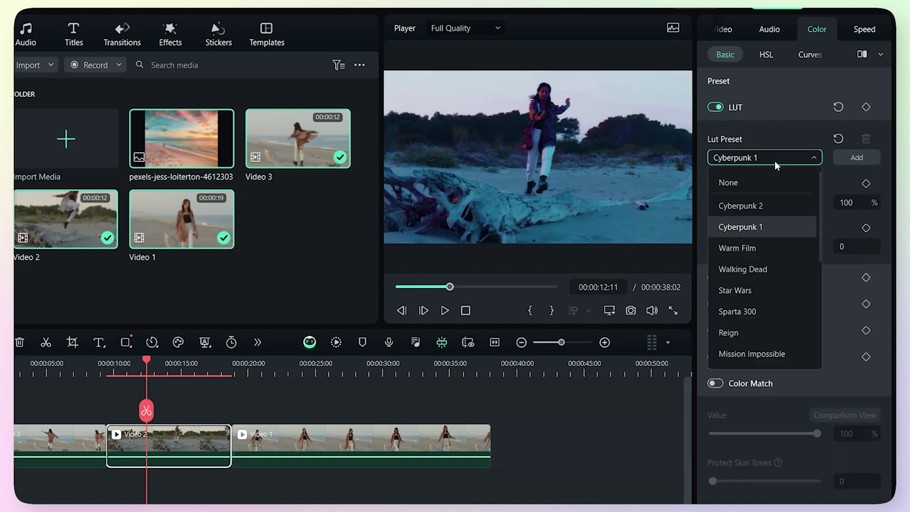
{"action": "left_click", "coordinate": [738, 248]}
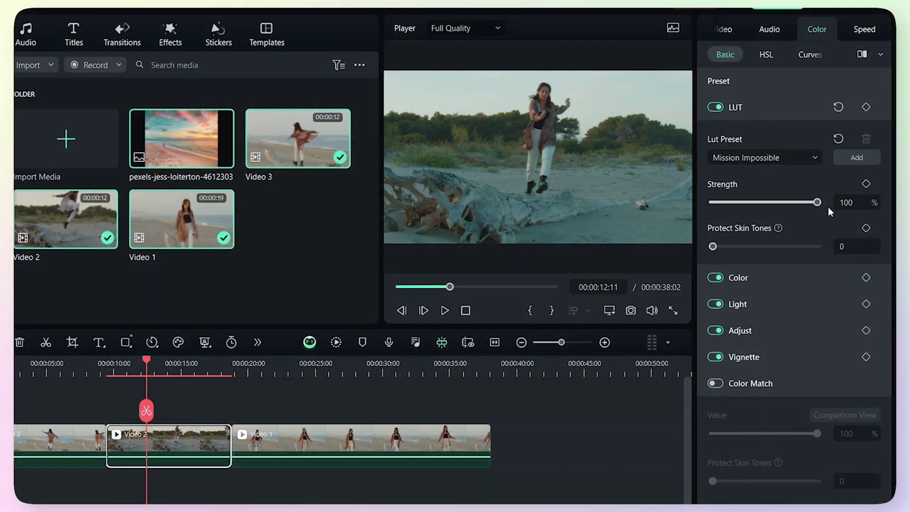
{"action": "left_click_drag", "start_coordinate": [817, 202], "coordinate": [759, 204]}
{"action": "key", "text": "ctrl+z"}
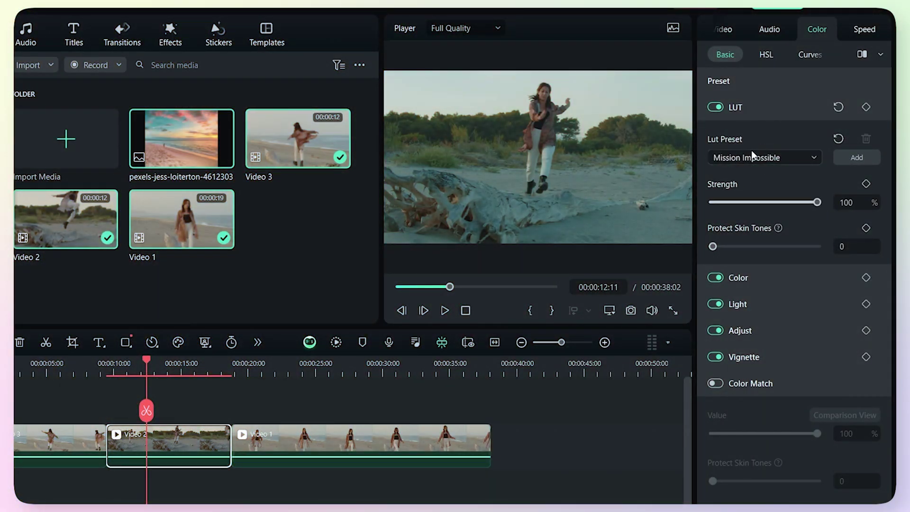
{"action": "left_click", "coordinate": [716, 107]}
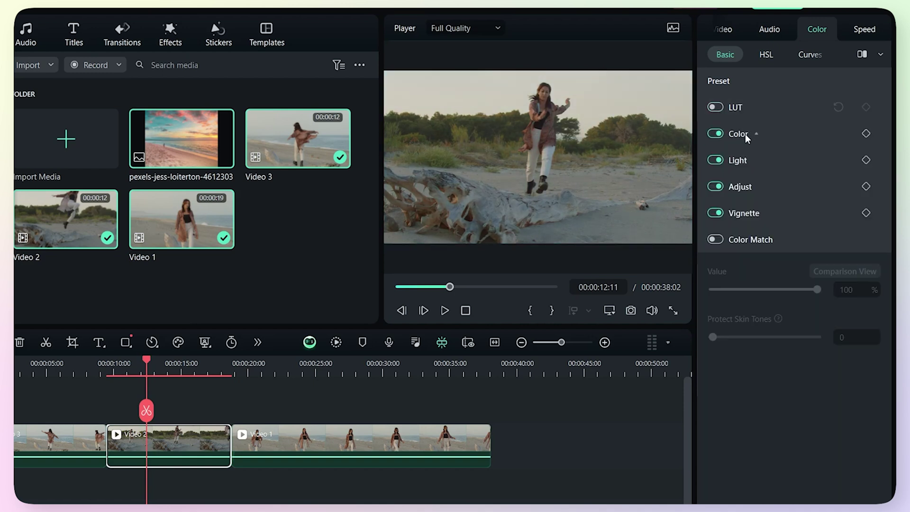
Set Video 2's color temperature to -9, raise the vibrance strongly and increase the saturation slightly
{"action": "left_click", "coordinate": [746, 137]}
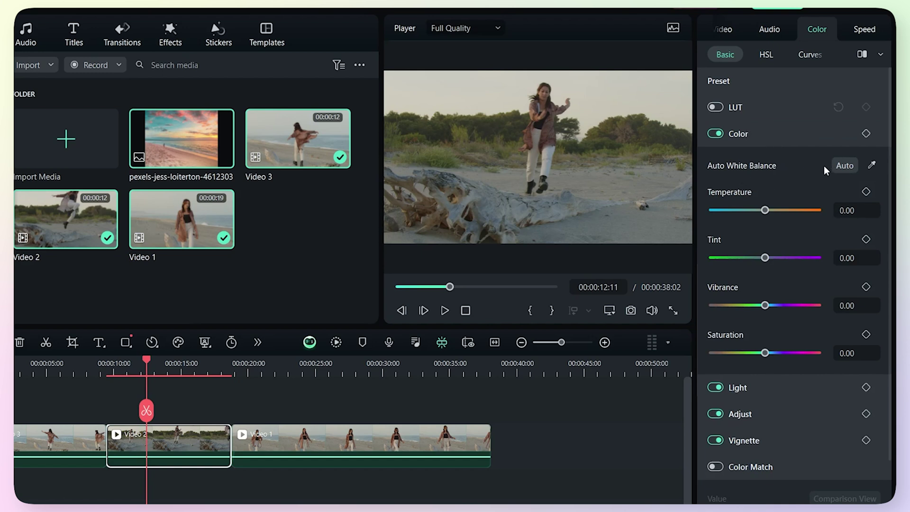
{"action": "left_click_drag", "start_coordinate": [766, 210], "coordinate": [761, 211]}
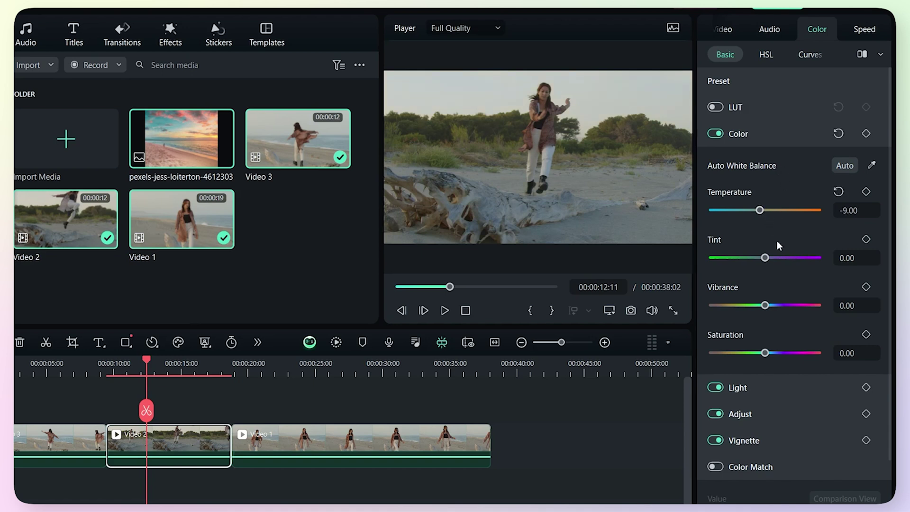
{"action": "left_click_drag", "start_coordinate": [765, 305], "coordinate": [801, 305]}
{"action": "left_click_drag", "start_coordinate": [764, 352], "coordinate": [767, 354]}
{"action": "left_click", "coordinate": [740, 134]}
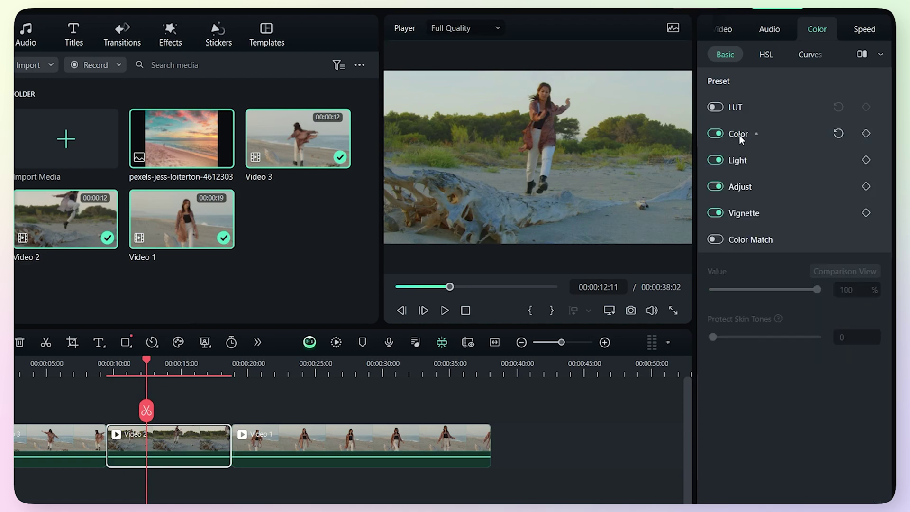
Set Video 2's light adjustments to Contrast 44, Highlight 32, Shadow -29 and Black 5
{"action": "left_click", "coordinate": [753, 160]}
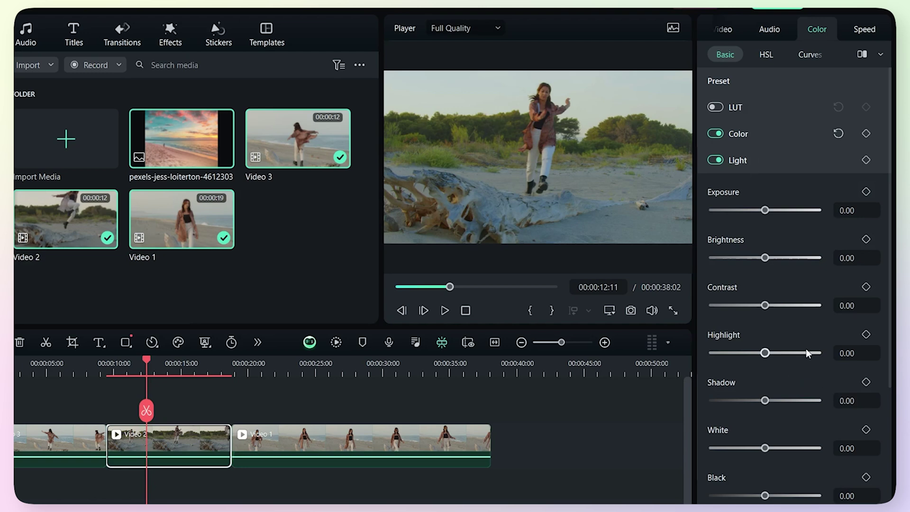
{"action": "left_click_drag", "start_coordinate": [767, 306], "coordinate": [788, 306]}
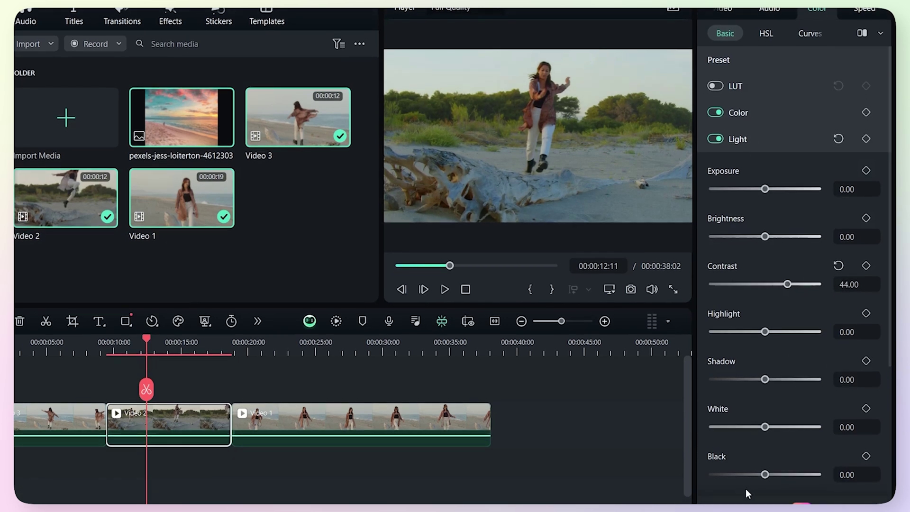
{"action": "left_click_drag", "start_coordinate": [767, 475], "coordinate": [752, 475]}
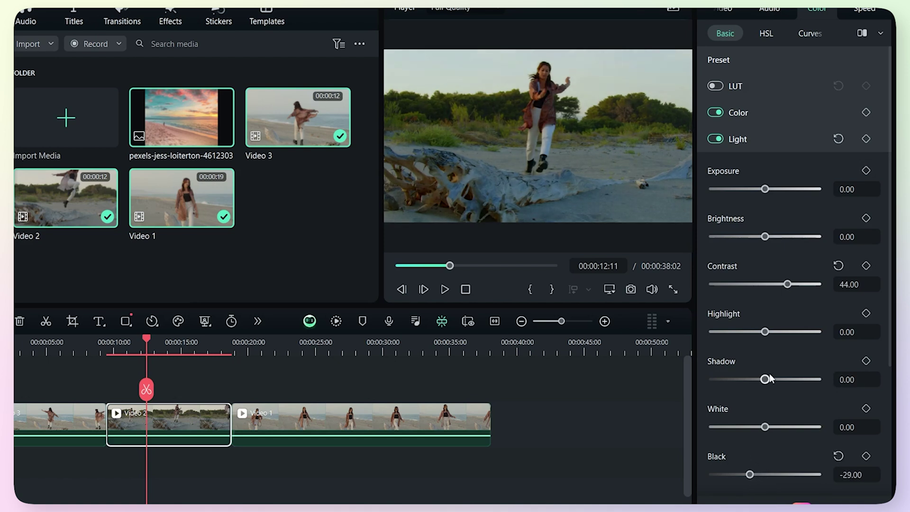
{"action": "left_click_drag", "start_coordinate": [765, 380], "coordinate": [753, 379]}
{"action": "left_click_drag", "start_coordinate": [765, 331], "coordinate": [778, 332]}
{"action": "left_click_drag", "start_coordinate": [750, 475], "coordinate": [767, 475]}
{"action": "left_click_drag", "start_coordinate": [754, 379], "coordinate": [750, 379]}
{"action": "left_click_drag", "start_coordinate": [777, 332], "coordinate": [782, 331]}
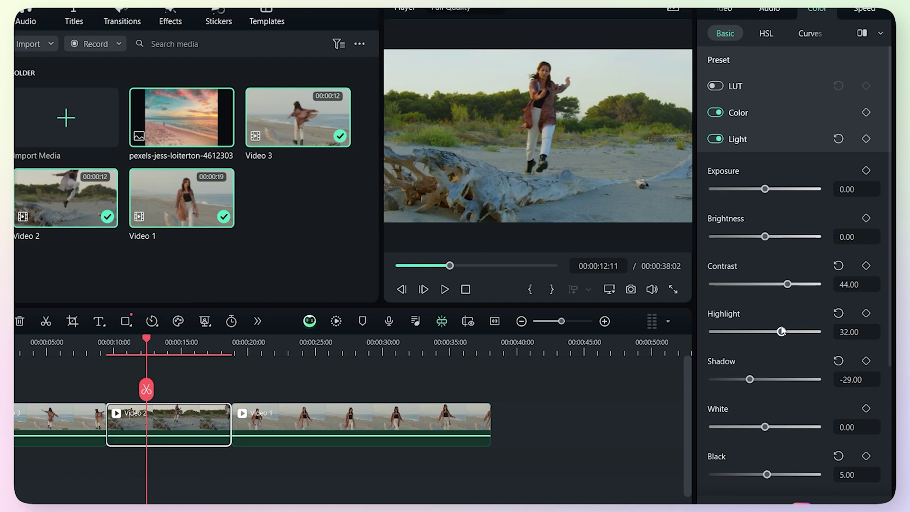
{"action": "left_click", "coordinate": [746, 139]}
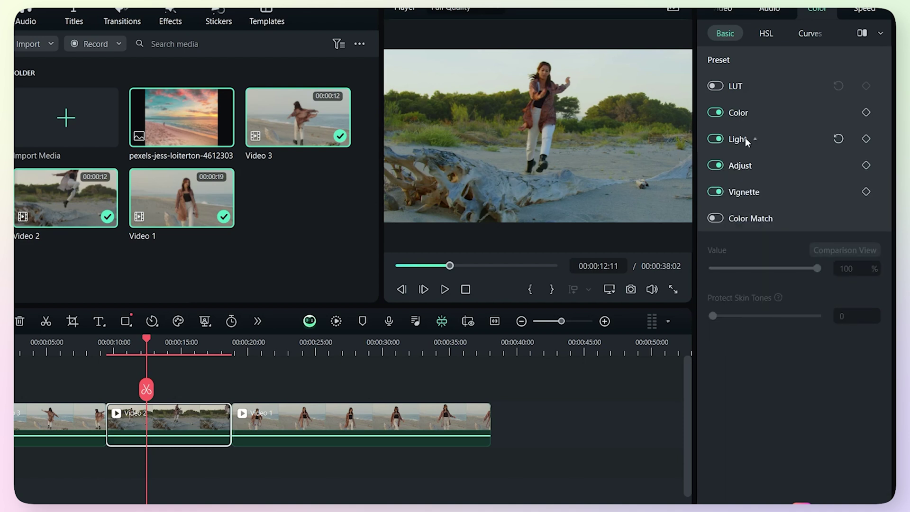
Compare Video 2 with the Light adjustments off and on, and sharpen the clip slightly
{"action": "left_click", "coordinate": [720, 139]}
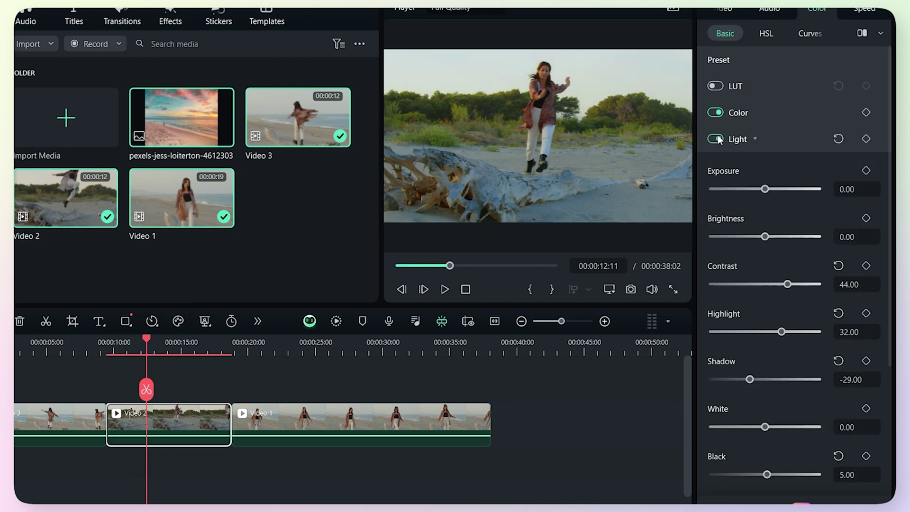
{"action": "left_click", "coordinate": [745, 139]}
{"action": "left_click", "coordinate": [750, 162]}
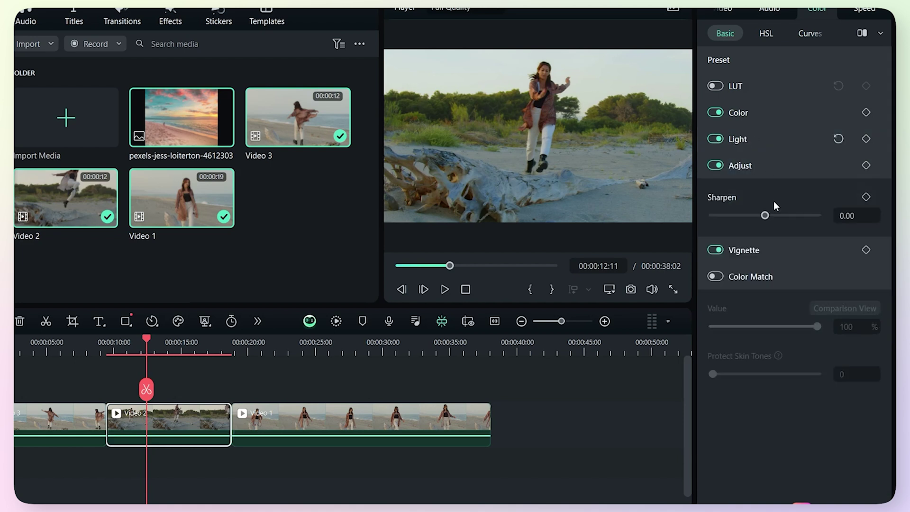
{"action": "mouse_move", "coordinate": [770, 214]}
{"action": "left_mouse_down"}
{"action": "mouse_move", "coordinate": [778, 214]}
{"action": "mouse_move", "coordinate": [760, 216]}
{"action": "mouse_move", "coordinate": [770, 216]}
{"action": "left_mouse_up"}
{"action": "left_click", "coordinate": [755, 176]}
Set the vignette amount on Video 2 to -4
{"action": "left_click", "coordinate": [758, 190]}
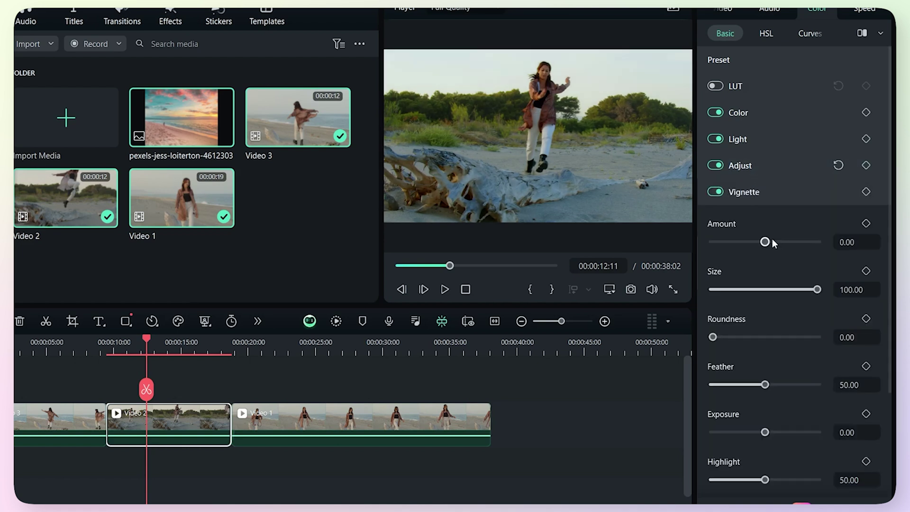
{"action": "mouse_move", "coordinate": [765, 242]}
{"action": "left_mouse_down"}
{"action": "mouse_move", "coordinate": [738, 242]}
{"action": "mouse_move", "coordinate": [814, 243]}
{"action": "mouse_move", "coordinate": [764, 242]}
{"action": "left_mouse_up"}
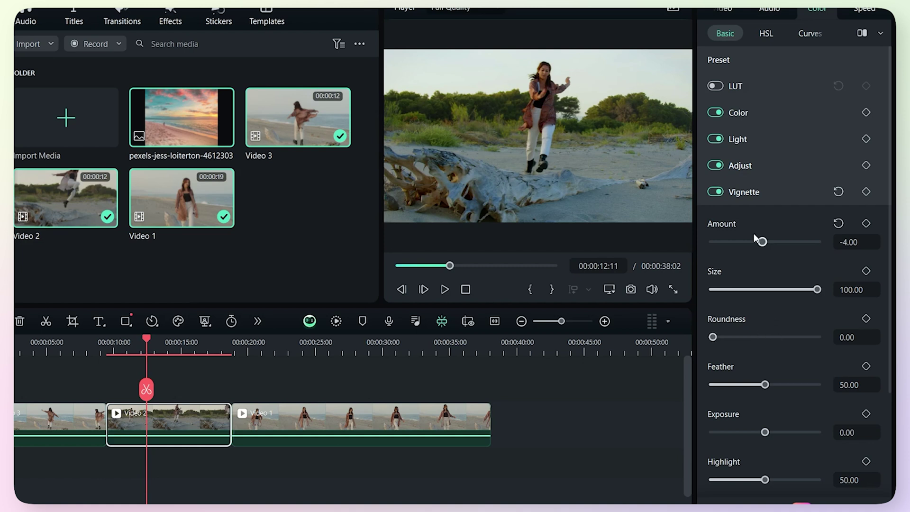
{"action": "left_click", "coordinate": [744, 195]}
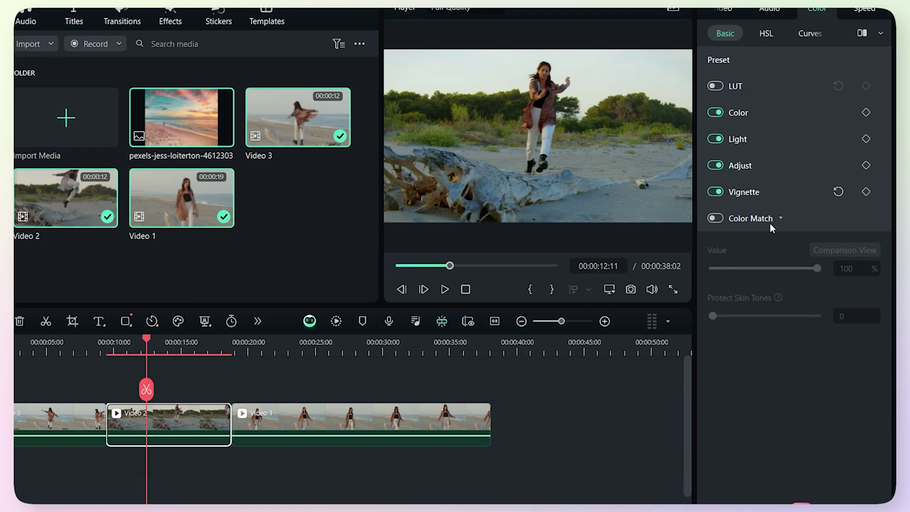
Add the pexels-jess-loiterton-4612303 sunset image after Video 1 on the timeline and scale it to 148% to fill the frame
{"action": "left_click_drag", "start_coordinate": [146, 337], "coordinate": [57, 337]}
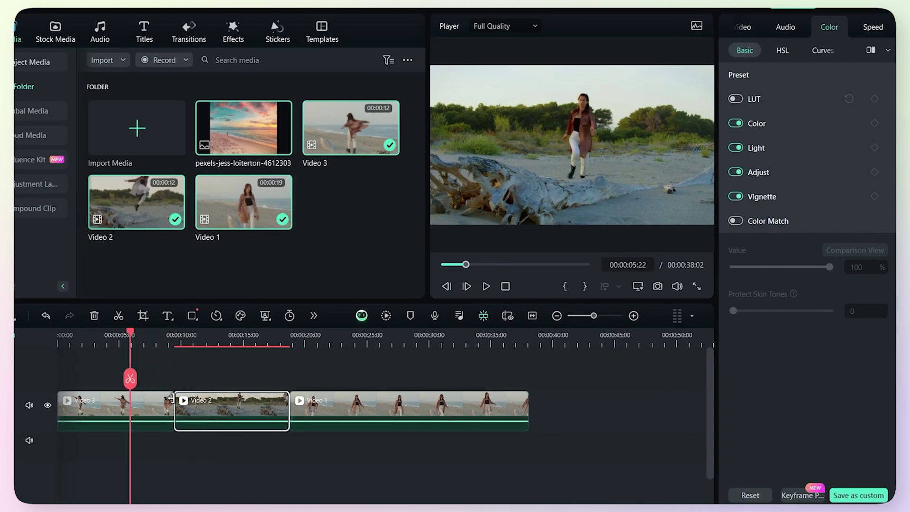
{"action": "left_click", "coordinate": [243, 125]}
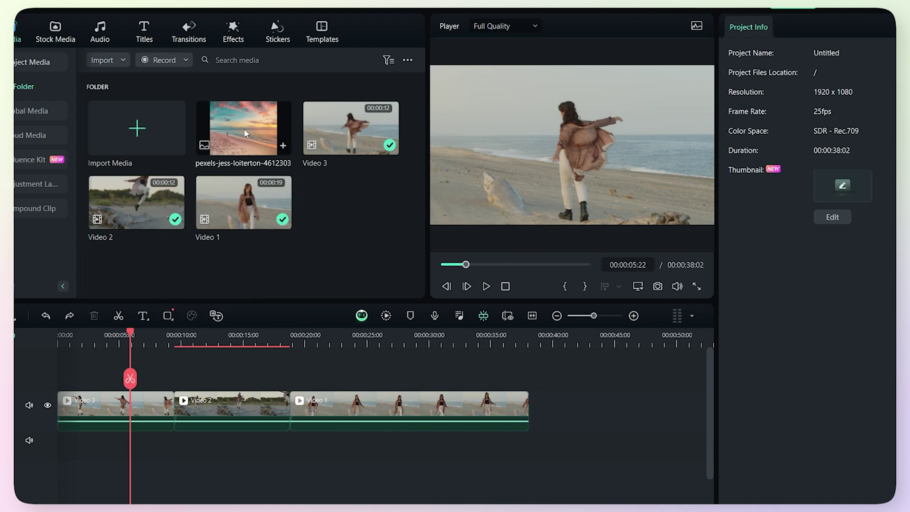
{"action": "left_click_drag", "start_coordinate": [232, 115], "coordinate": [530, 406]}
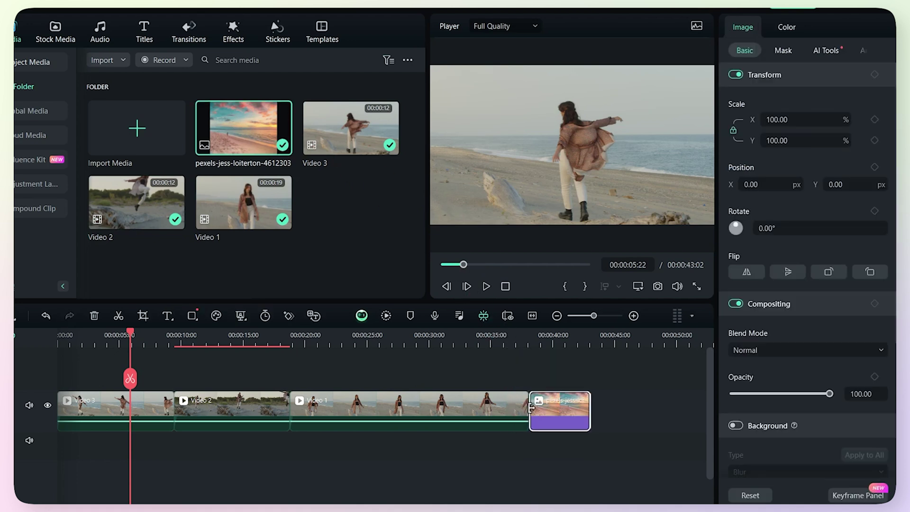
{"action": "left_click_drag", "start_coordinate": [132, 330], "coordinate": [548, 363]}
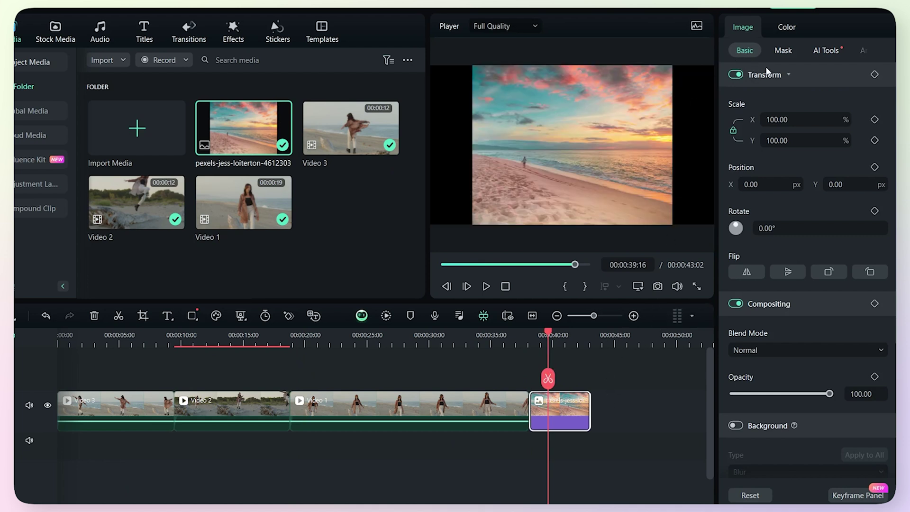
{"action": "scroll", "coordinate": [579, 246], "scroll_direction": "up", "scroll_amount": 3}
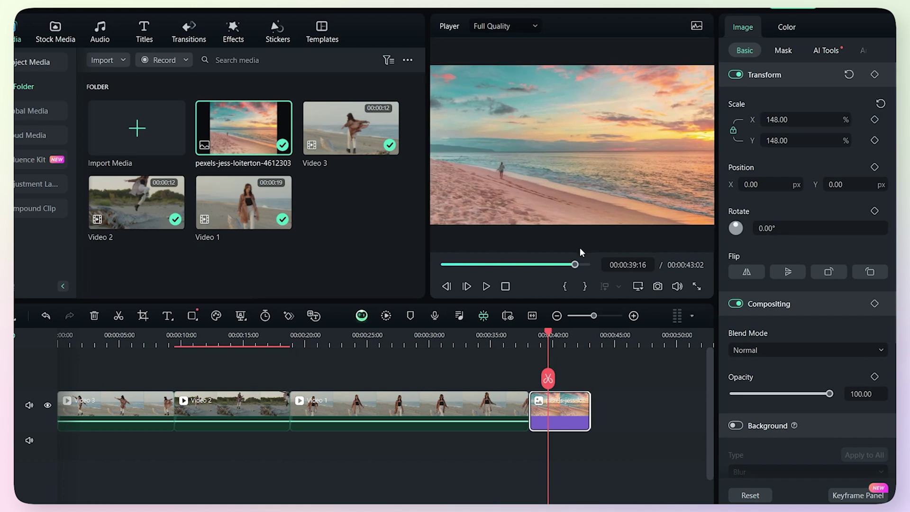
Color match Video 3 to the sunset image using the reference frame at 00:00:40:13, with the match value at 56%
{"action": "left_click_drag", "start_coordinate": [546, 331], "coordinate": [109, 346]}
{"action": "left_click", "coordinate": [133, 406]}
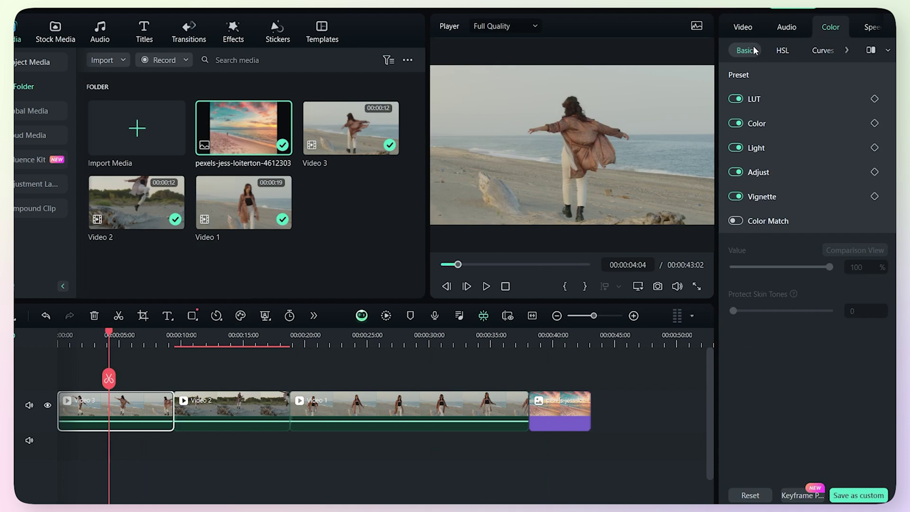
{"action": "left_click", "coordinate": [737, 221]}
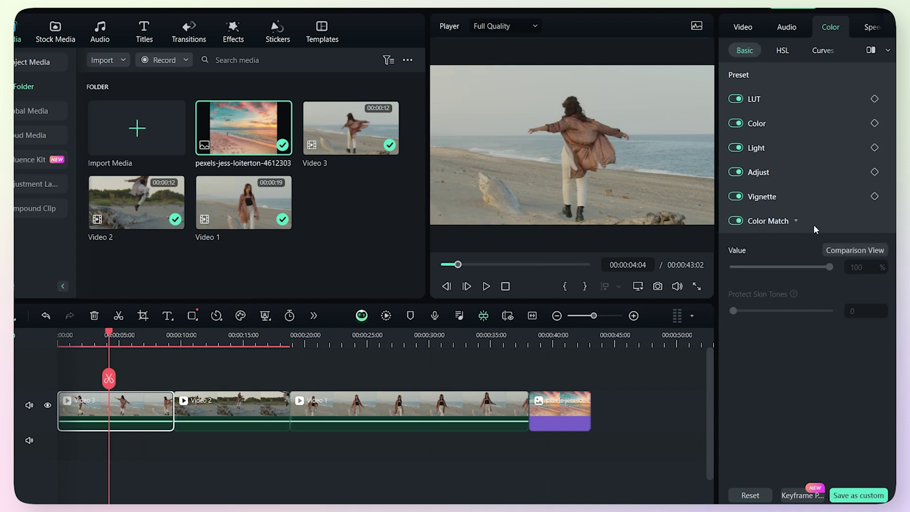
{"action": "left_click", "coordinate": [840, 248]}
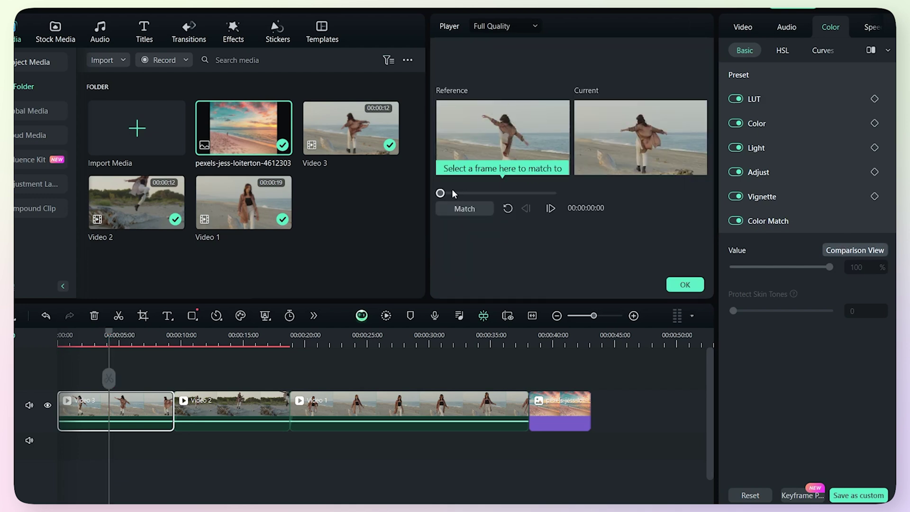
{"action": "left_click_drag", "start_coordinate": [443, 193], "coordinate": [546, 193]}
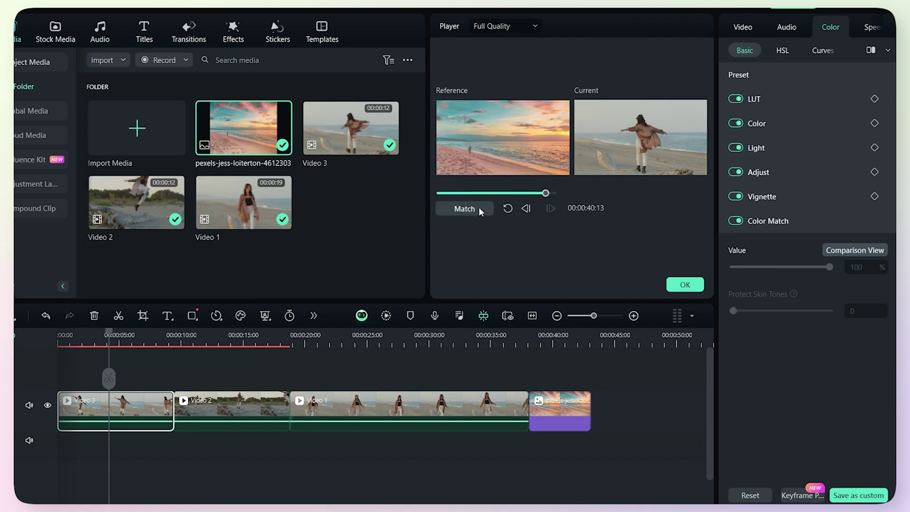
{"action": "left_click", "coordinate": [479, 208]}
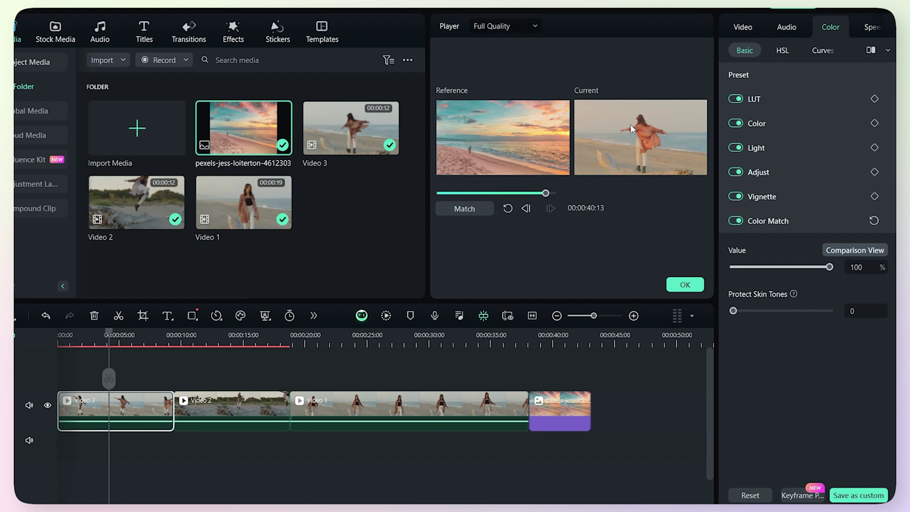
{"action": "left_click", "coordinate": [682, 284]}
{"action": "left_click_drag", "start_coordinate": [829, 266], "coordinate": [787, 268]}
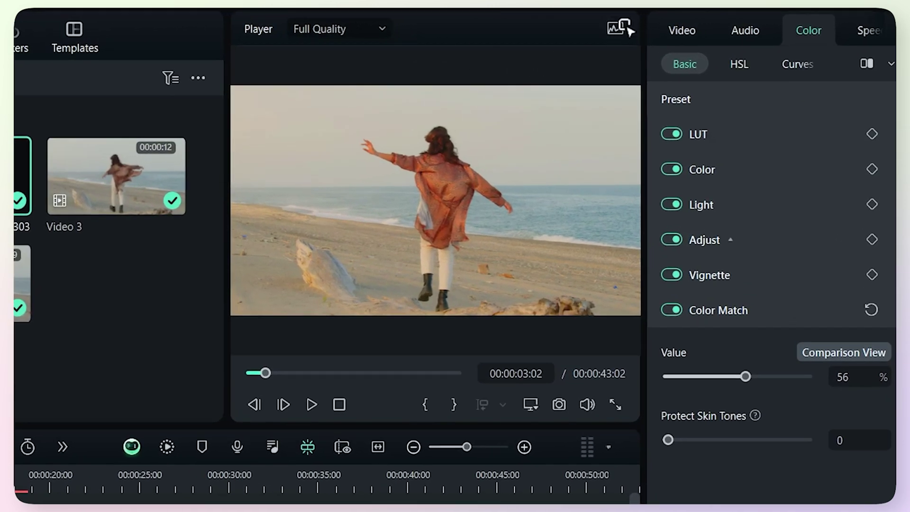
Show the video scopes in a separate window and place it over the media library so the player preview stays clear
{"action": "left_click", "coordinate": [612, 31]}
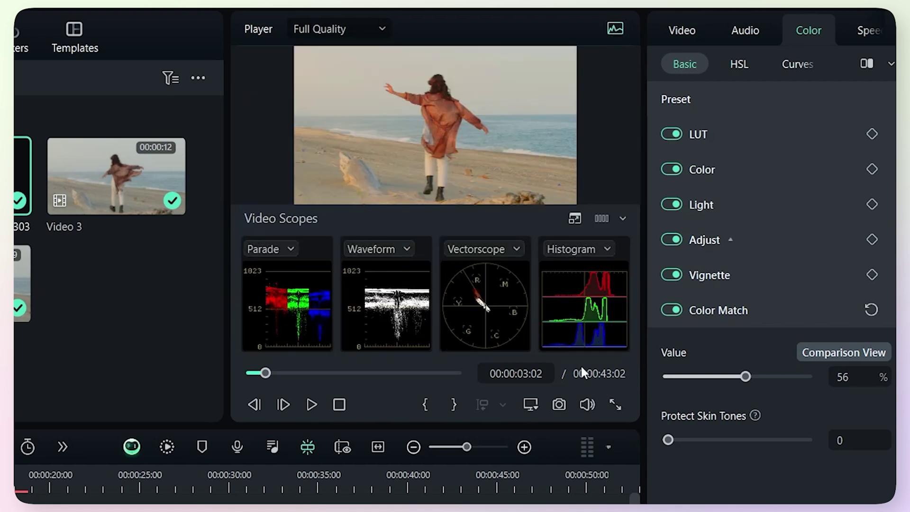
{"action": "left_click", "coordinate": [573, 221]}
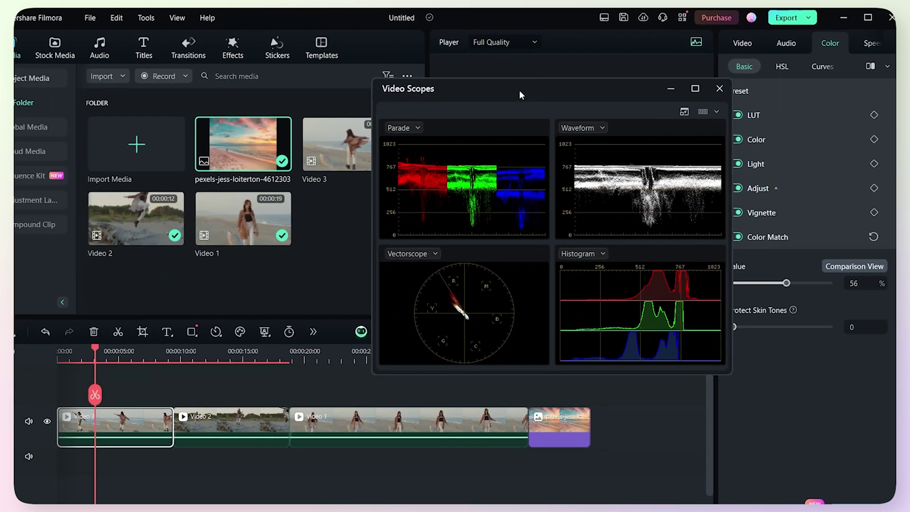
{"action": "left_click_drag", "start_coordinate": [519, 90], "coordinate": [173, 60]}
{"action": "left_click_drag", "start_coordinate": [391, 172], "coordinate": [431, 171]}
{"action": "left_click_drag", "start_coordinate": [247, 60], "coordinate": [211, 39]}
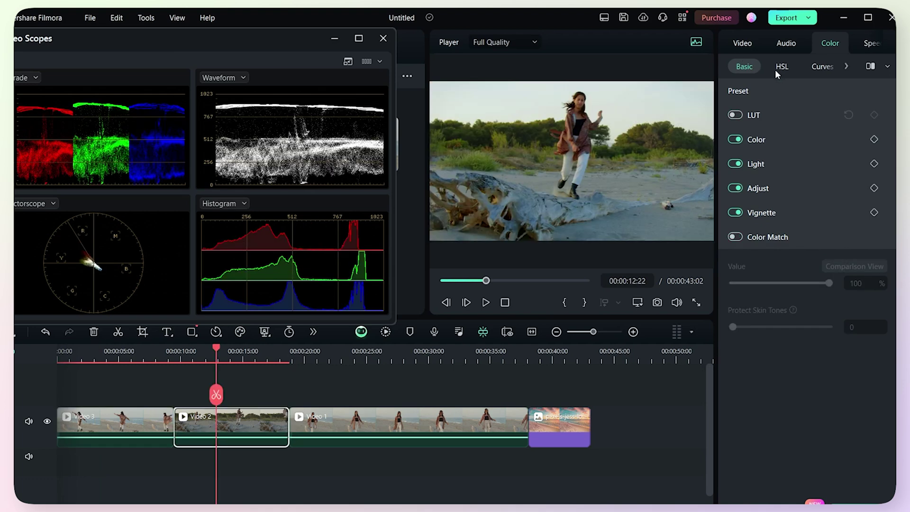
In Video 2's HSL settings, lower the yellow hue, raise the yellow saturation and slightly lower the yellow luminance
{"action": "left_click", "coordinate": [781, 67]}
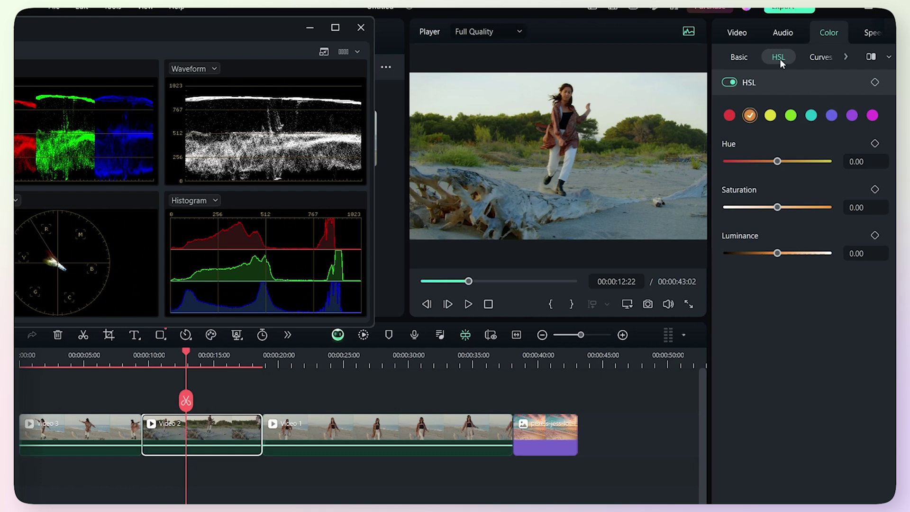
{"action": "left_click", "coordinate": [771, 116]}
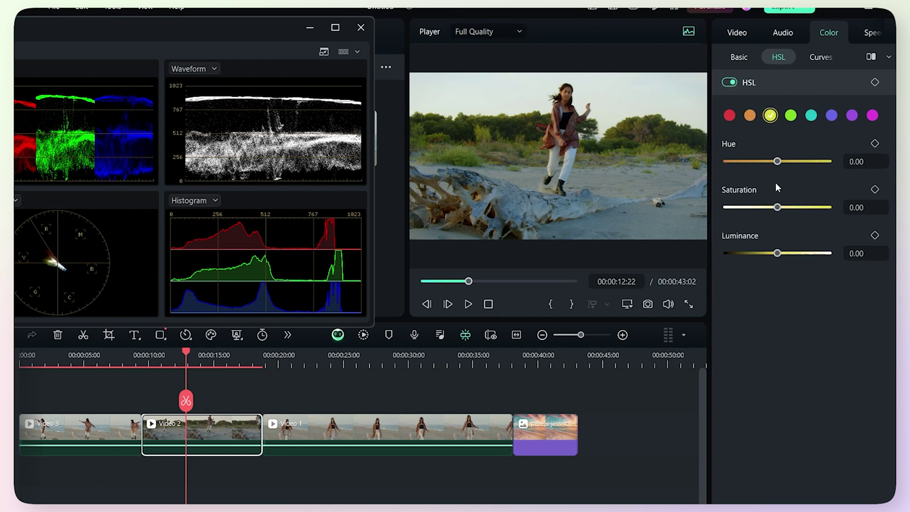
{"action": "left_click_drag", "start_coordinate": [778, 164], "coordinate": [745, 161]}
{"action": "left_click_drag", "start_coordinate": [777, 207], "coordinate": [796, 207]}
{"action": "mouse_move", "coordinate": [777, 253]}
{"action": "left_mouse_down"}
{"action": "mouse_move", "coordinate": [770, 253]}
{"action": "mouse_move", "coordinate": [788, 254]}
{"action": "mouse_move", "coordinate": [764, 253]}
{"action": "left_mouse_up"}
Set Video 2's green HSL values to Hue -20 and Saturation 16
{"action": "left_click", "coordinate": [793, 115]}
{"action": "left_click_drag", "start_coordinate": [779, 162], "coordinate": [767, 161]}
{"action": "left_click_drag", "start_coordinate": [777, 207], "coordinate": [785, 207]}
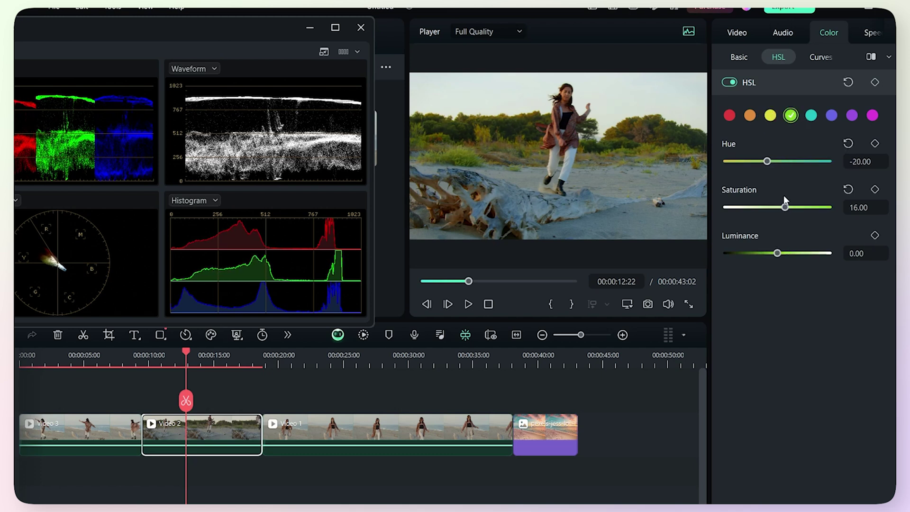
Set Video 2's cyan HSL values to Hue -24 and Saturation -75, and compare the clip with HSL off and on
{"action": "left_click", "coordinate": [811, 115]}
{"action": "mouse_move", "coordinate": [777, 161]}
{"action": "left_mouse_down"}
{"action": "mouse_move", "coordinate": [757, 161]}
{"action": "mouse_move", "coordinate": [766, 162]}
{"action": "left_mouse_up"}
{"action": "left_click_drag", "start_coordinate": [777, 207], "coordinate": [740, 208]}
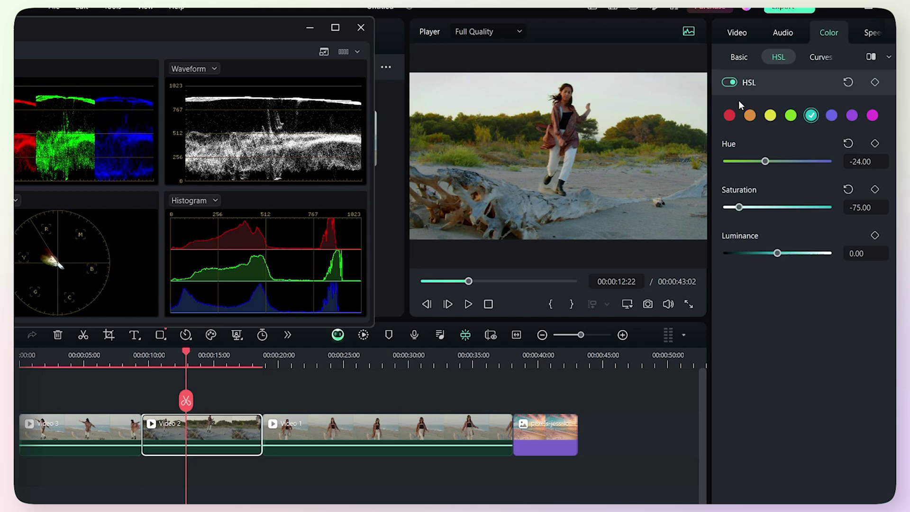
{"action": "left_click", "coordinate": [730, 83]}
{"action": "left_click", "coordinate": [731, 83]}
{"action": "left_click", "coordinate": [731, 83]}
{"action": "left_click", "coordinate": [731, 83]}
Examine Video 2's red, green, blue and luma curves
{"action": "left_click", "coordinate": [817, 56]}
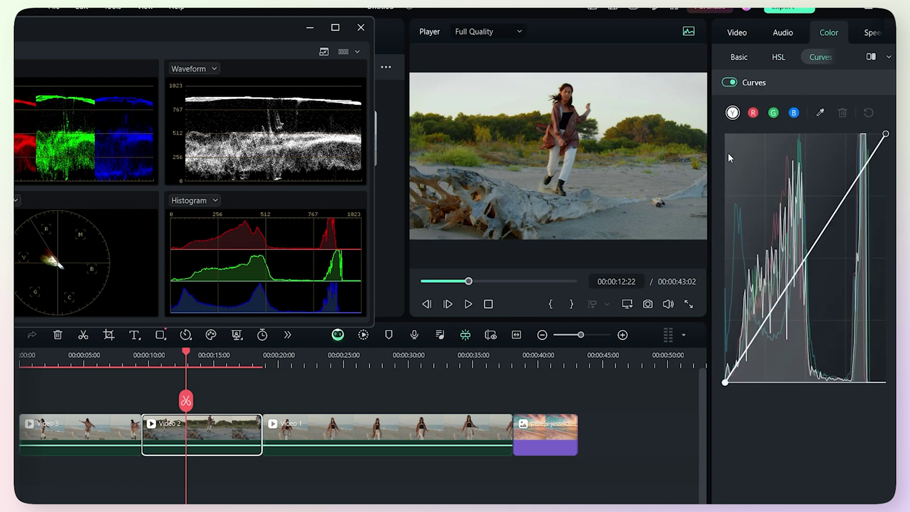
{"action": "left_click", "coordinate": [754, 115]}
{"action": "left_click", "coordinate": [774, 114]}
{"action": "left_click", "coordinate": [795, 115]}
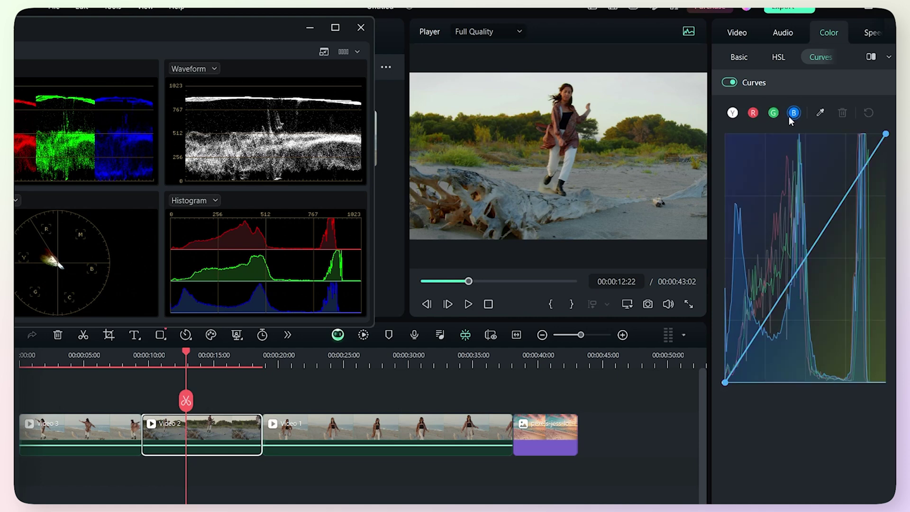
{"action": "left_click", "coordinate": [732, 112]}
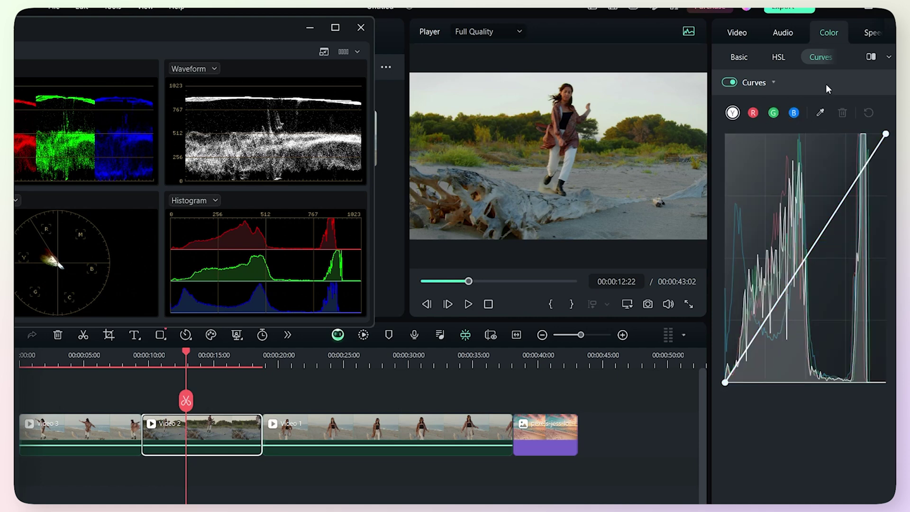
With Color Wheels, tint Video 2's highlights to 100/91.76/70.20 at brightness 0.21 and shadows to 93.73/98.04/100, and compare the result off and on
{"action": "left_click", "coordinate": [846, 57]}
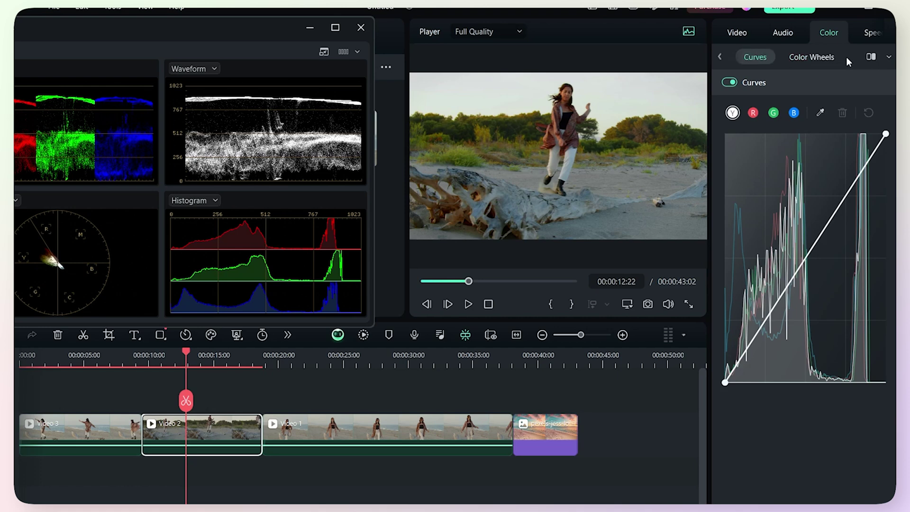
{"action": "left_click", "coordinate": [808, 56]}
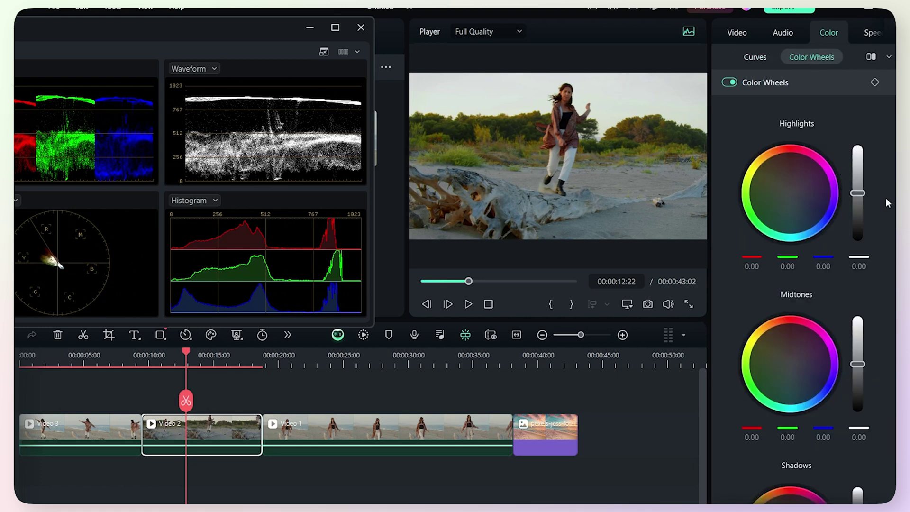
{"action": "scroll", "coordinate": [886, 197], "scroll_direction": "down", "scroll_amount": 1}
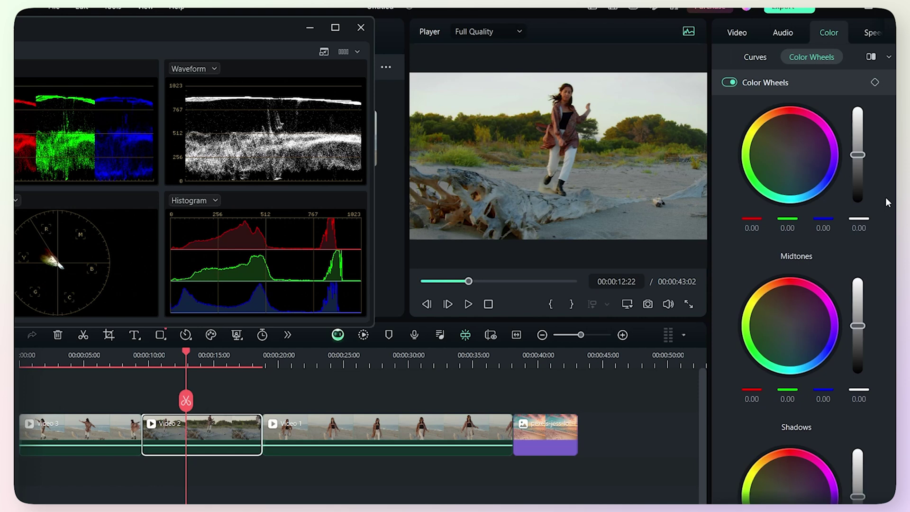
{"action": "scroll", "coordinate": [886, 202], "scroll_direction": "up", "scroll_amount": 1}
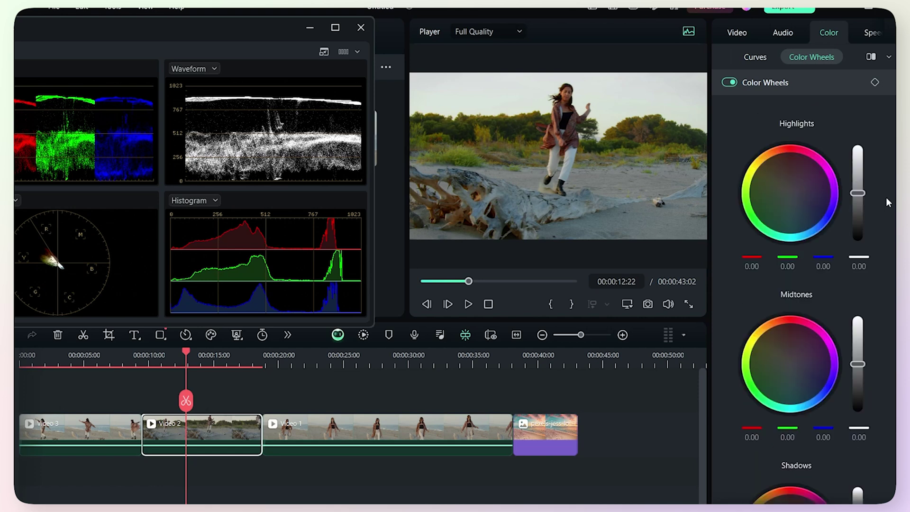
{"action": "left_click_drag", "start_coordinate": [789, 193], "coordinate": [781, 182]}
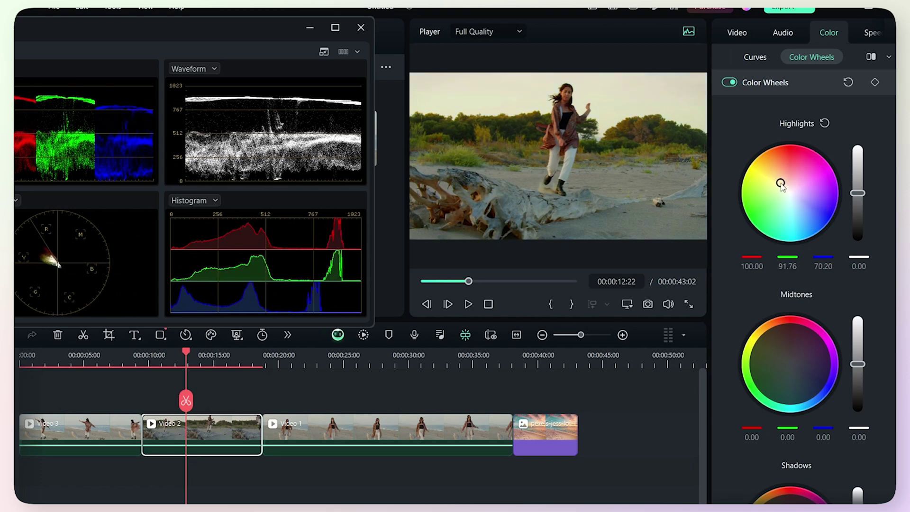
{"action": "scroll", "coordinate": [872, 214], "scroll_direction": "down", "scroll_amount": 3}
{"action": "left_click_drag", "start_coordinate": [786, 412], "coordinate": [790, 409]}
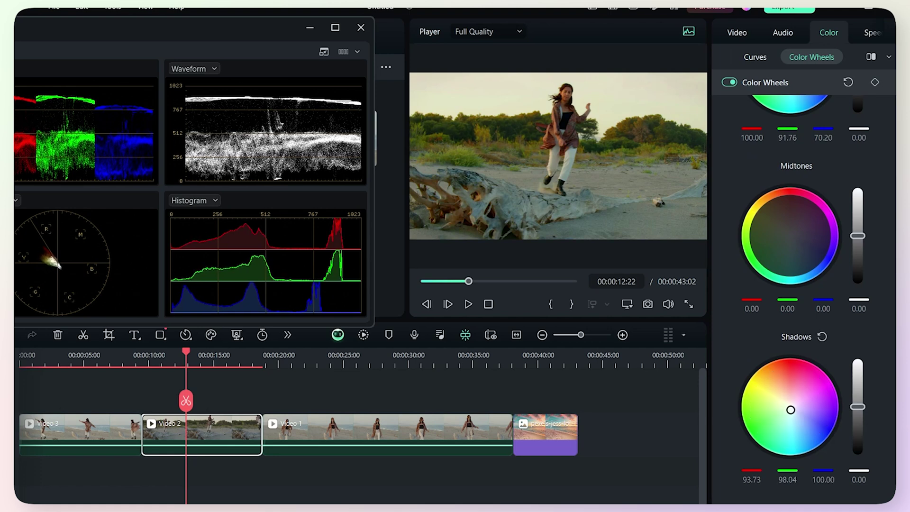
{"action": "scroll", "coordinate": [801, 237], "scroll_direction": "up", "scroll_amount": 3}
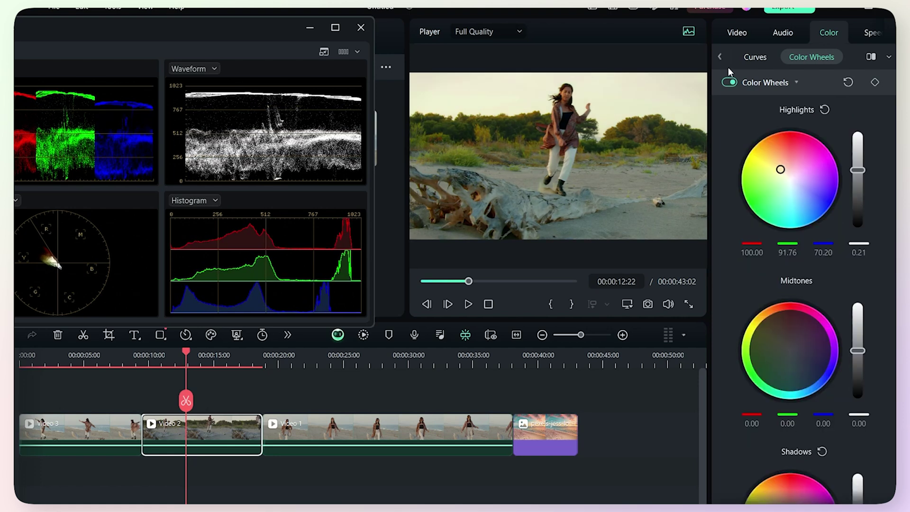
{"action": "left_click", "coordinate": [730, 82]}
{"action": "left_click", "coordinate": [730, 82]}
Set Video 2's basic color temperature to -14
{"action": "left_click", "coordinate": [718, 56]}
{"action": "left_click", "coordinate": [741, 58]}
{"action": "left_click", "coordinate": [753, 137]}
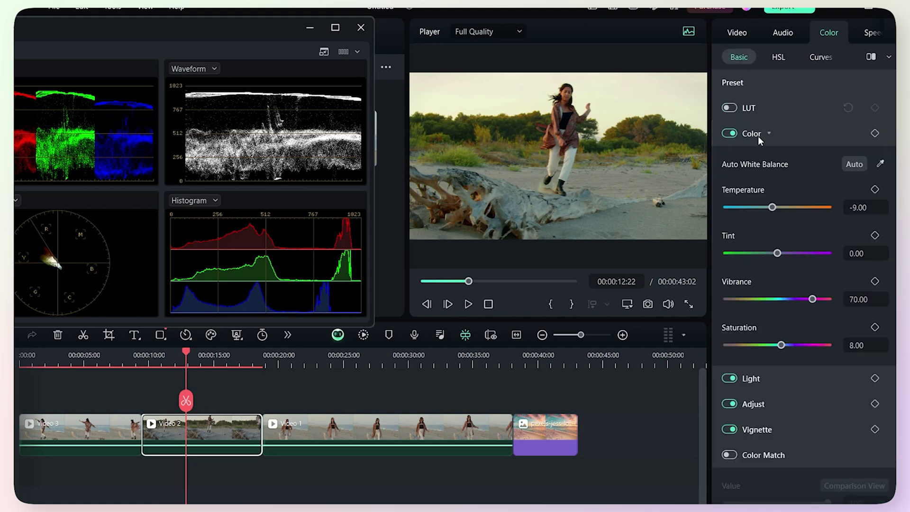
{"action": "left_click_drag", "start_coordinate": [771, 210], "coordinate": [770, 210]}
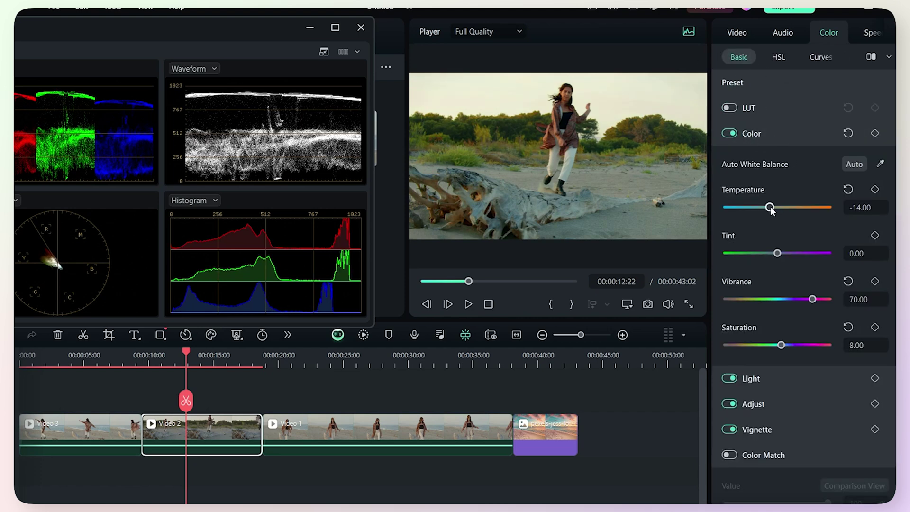
Set Video 2's brightness to 9, contrast to 46 and highlight to 37, and compare the graded clip side by side with the original
{"action": "left_click", "coordinate": [759, 134]}
{"action": "left_click", "coordinate": [757, 161]}
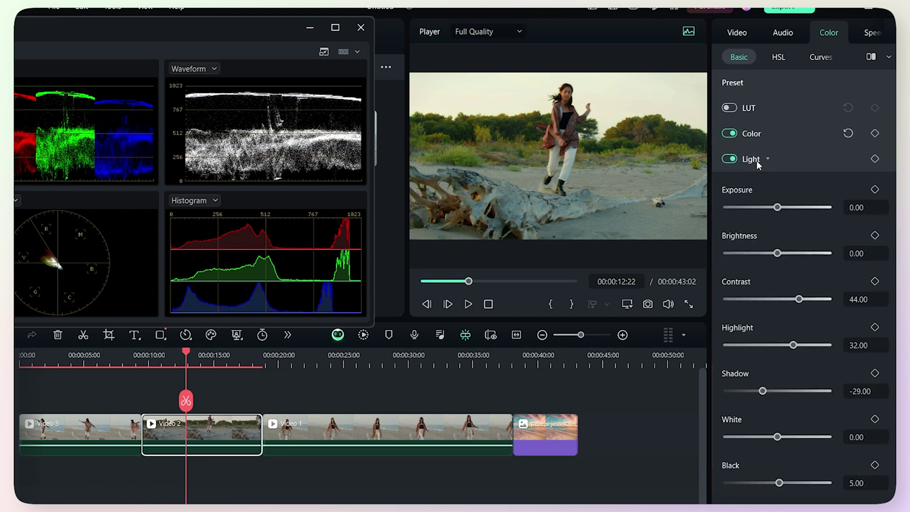
{"action": "left_click_drag", "start_coordinate": [778, 254], "coordinate": [783, 254]}
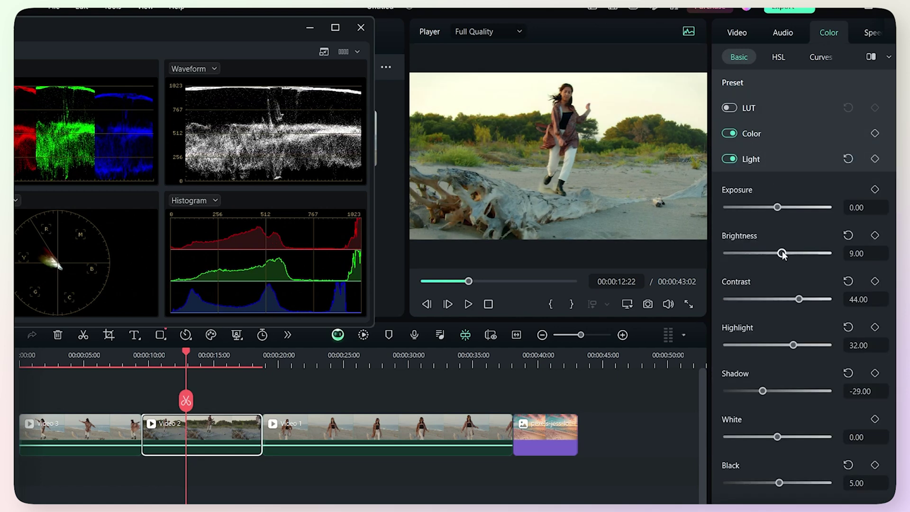
{"action": "left_click_drag", "start_coordinate": [799, 299], "coordinate": [801, 299]}
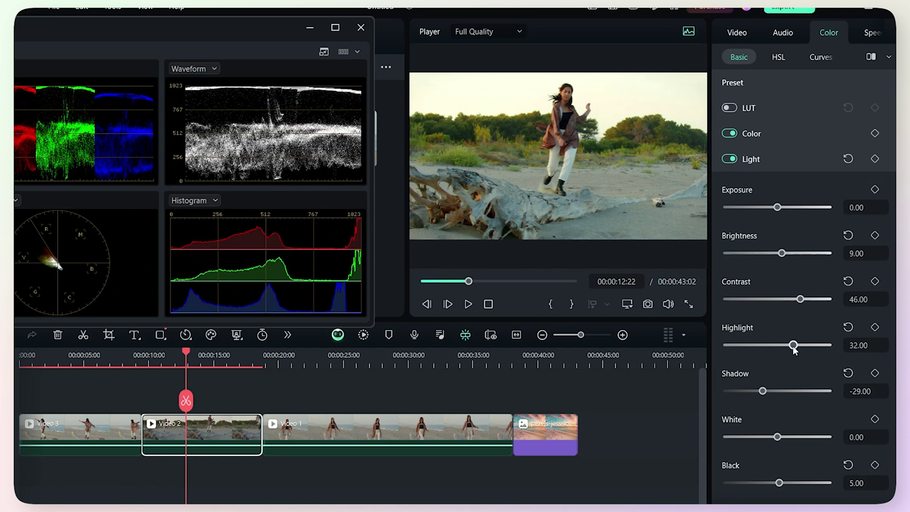
{"action": "left_click_drag", "start_coordinate": [794, 346], "coordinate": [796, 345]}
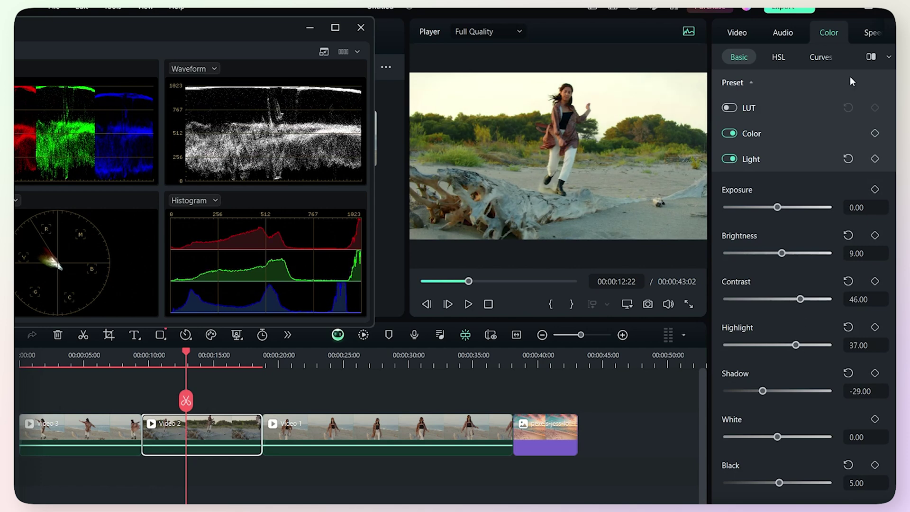
{"action": "left_click", "coordinate": [871, 57]}
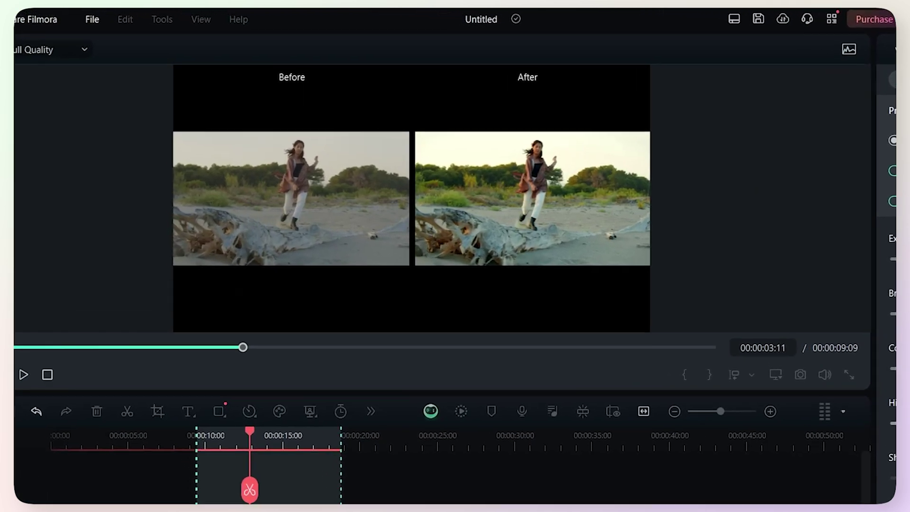
{"action": "left_click", "coordinate": [23, 374]}
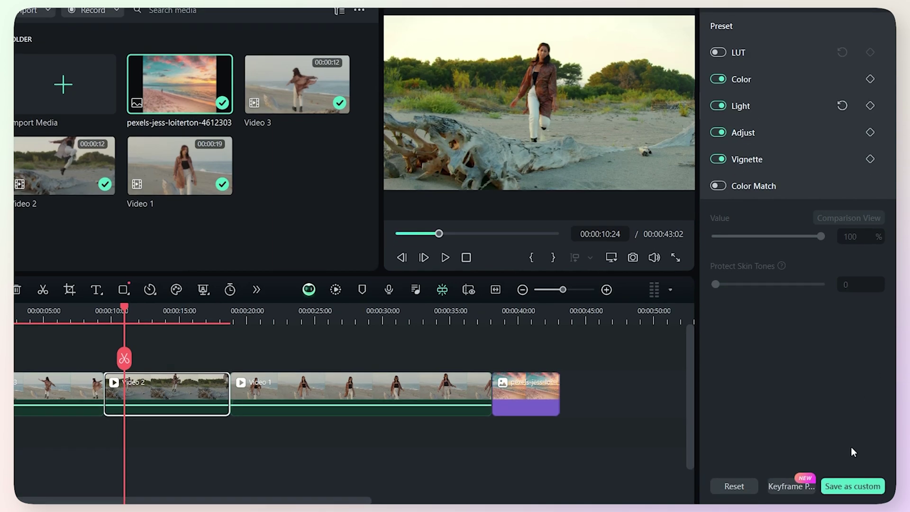
Save Video 2's color settings as a custom preset named lut 4
{"action": "left_click", "coordinate": [852, 485]}
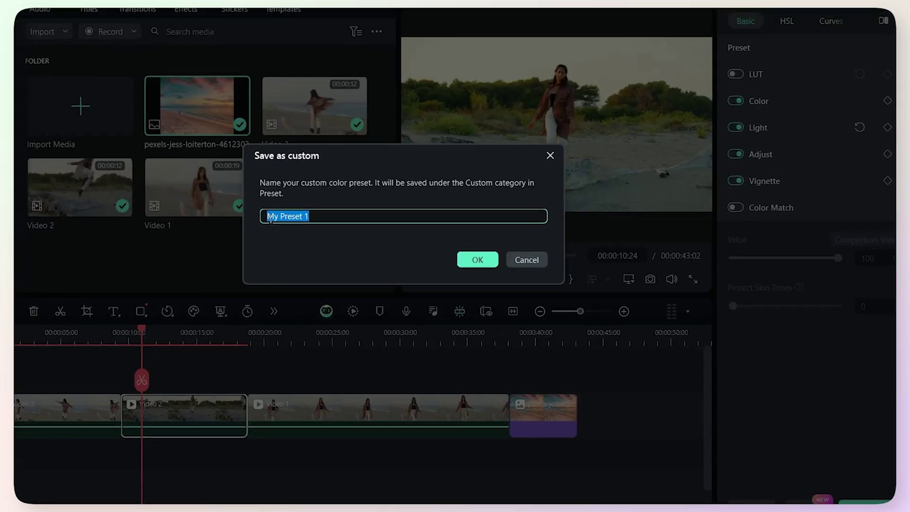
{"action": "type", "text": "Int 4"}
{"action": "left_click", "coordinate": [506, 289]}
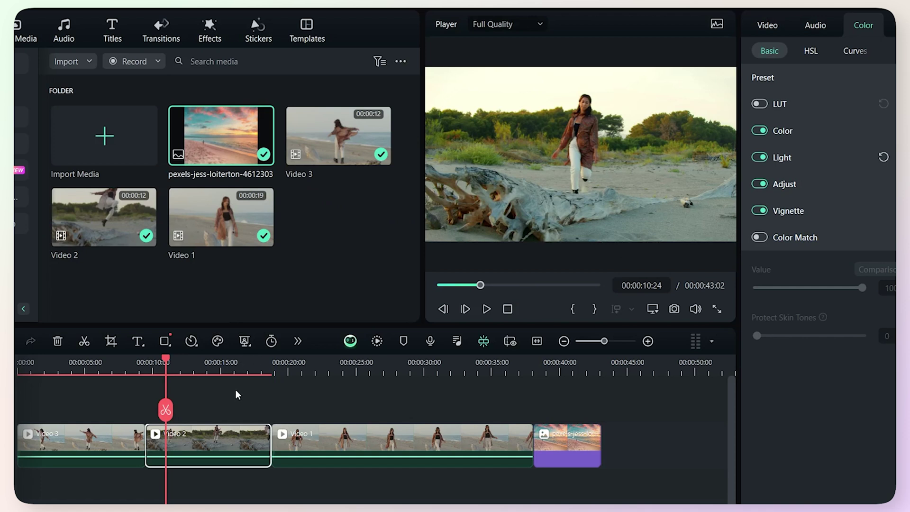
Apply the custom preset lut 4 to the Video 1 clip
{"action": "left_click_drag", "start_coordinate": [165, 365], "coordinate": [382, 368]}
{"action": "left_click", "coordinate": [406, 456]}
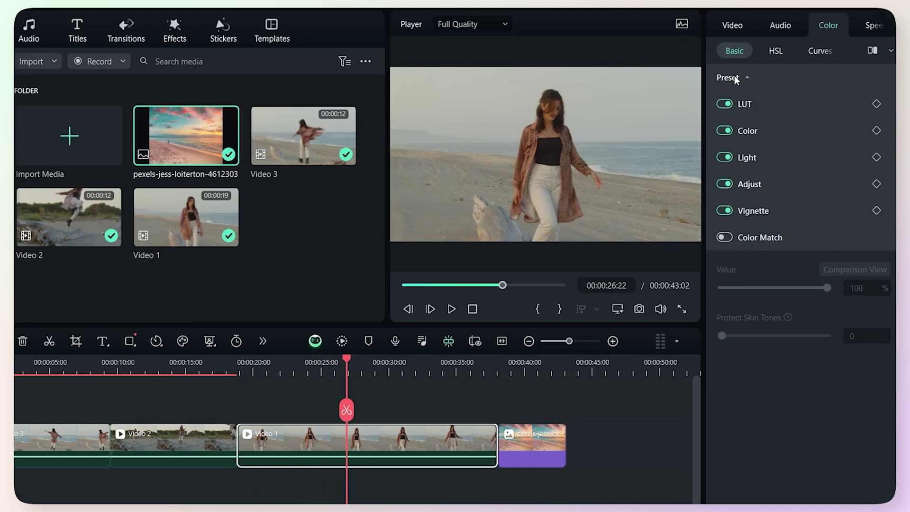
{"action": "left_click", "coordinate": [734, 79]}
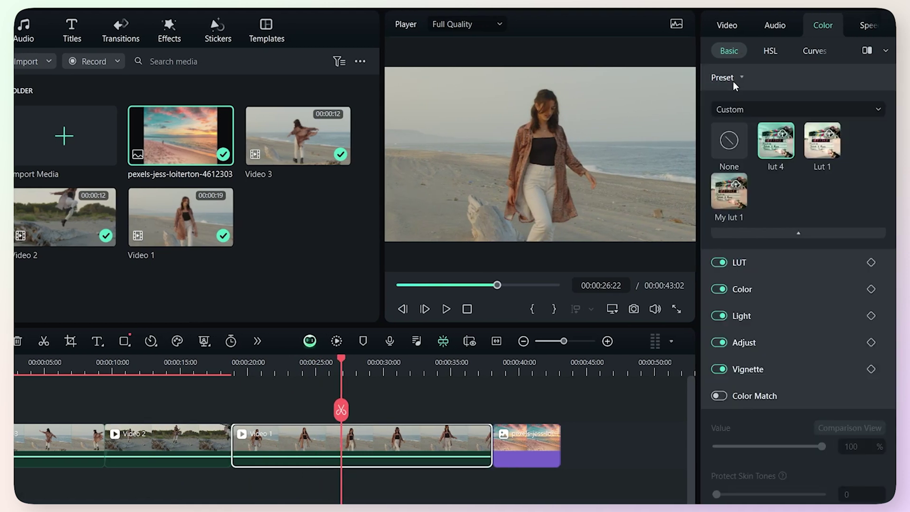
{"action": "left_click", "coordinate": [770, 111]}
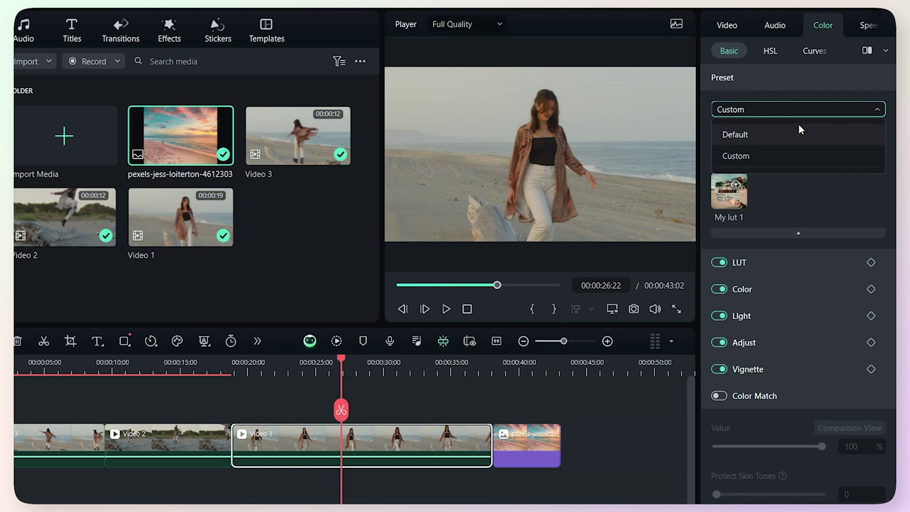
{"action": "left_click", "coordinate": [767, 155]}
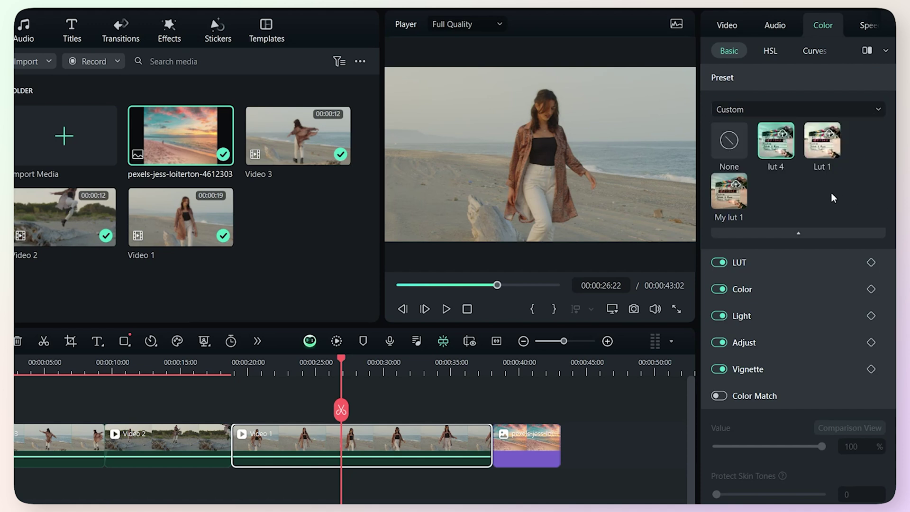
{"action": "left_click", "coordinate": [773, 152]}
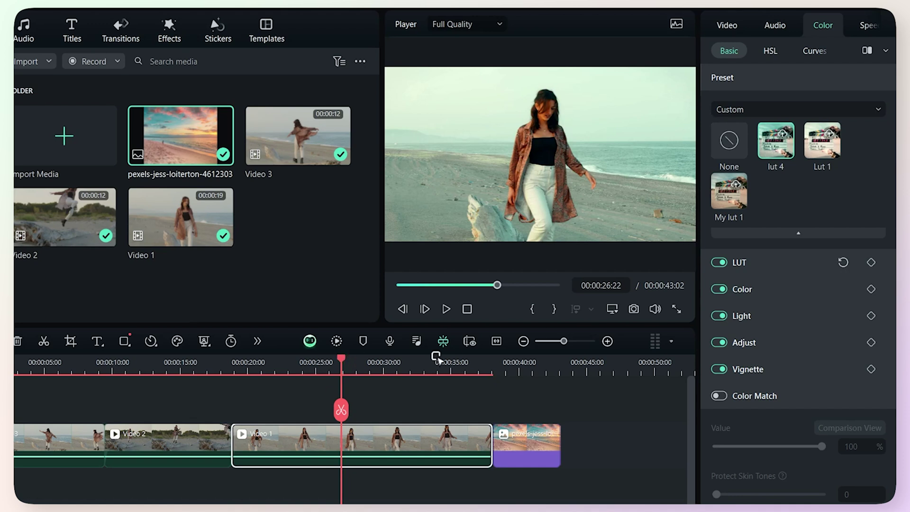
Review the preset's color and light values on Video 1 and lower its contrast
{"action": "left_click", "coordinate": [770, 292]}
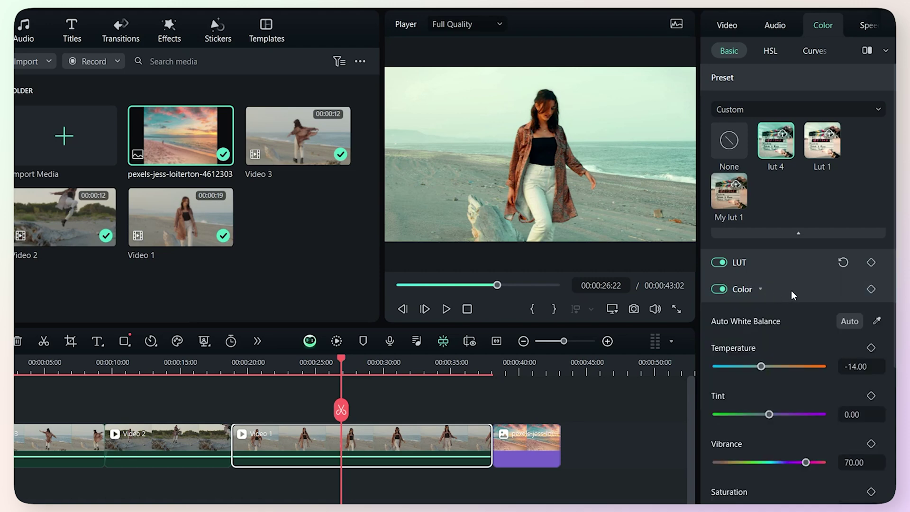
{"action": "scroll", "coordinate": [794, 285], "scroll_direction": "down", "scroll_amount": 5}
{"action": "left_click", "coordinate": [773, 319]}
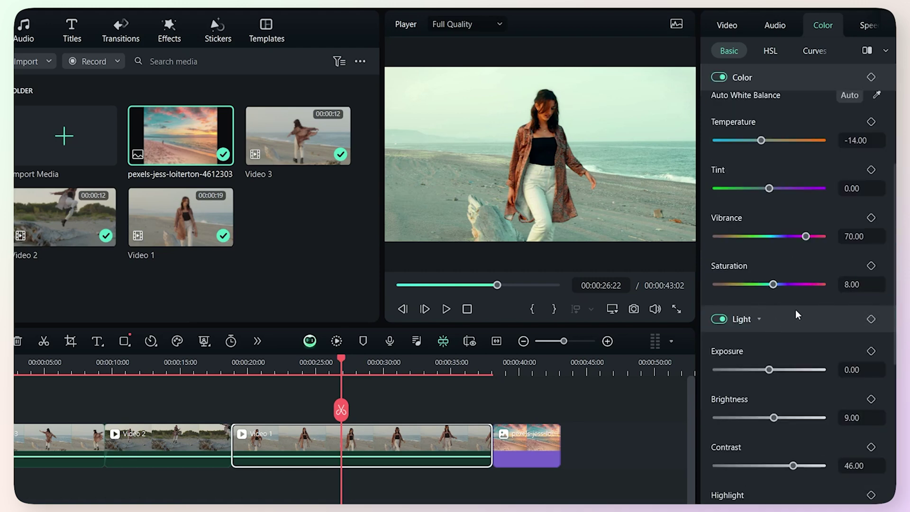
{"action": "scroll", "coordinate": [799, 316], "scroll_direction": "down", "scroll_amount": 3}
{"action": "scroll", "coordinate": [804, 326], "scroll_direction": "down", "scroll_amount": 2}
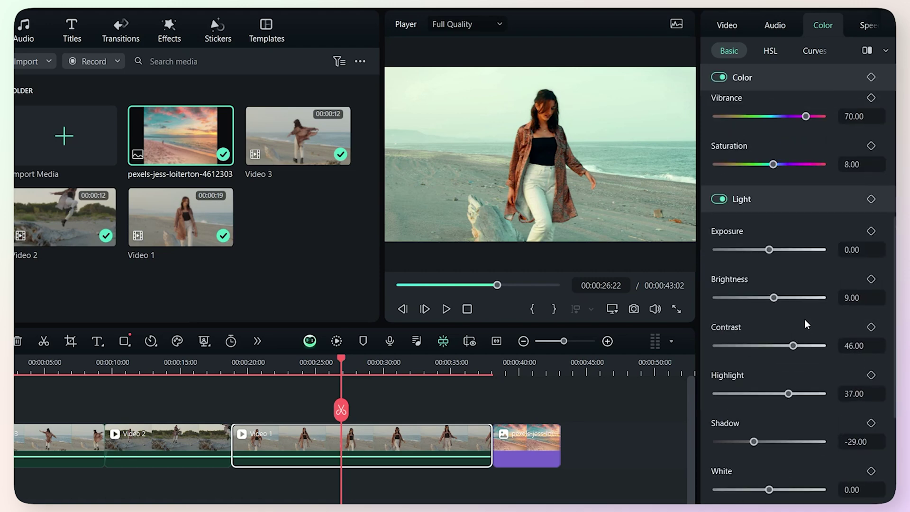
{"action": "left_click_drag", "start_coordinate": [800, 347], "coordinate": [780, 347]}
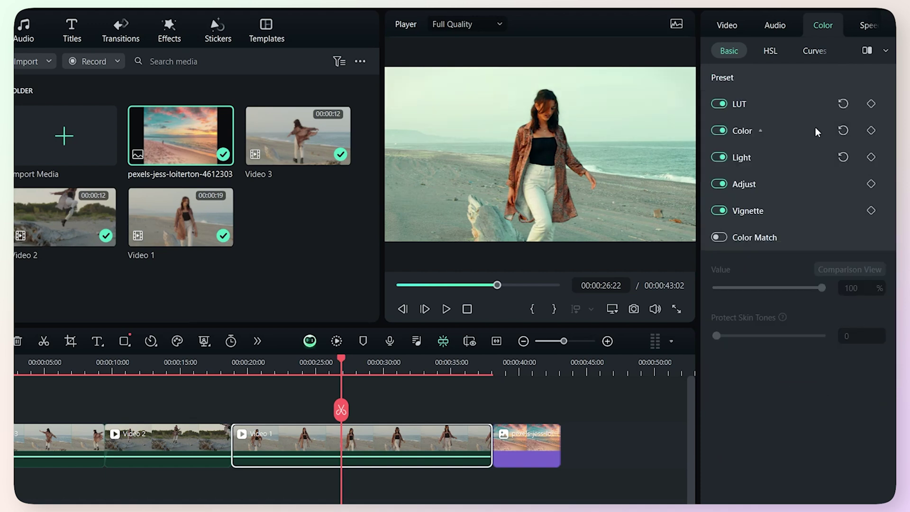
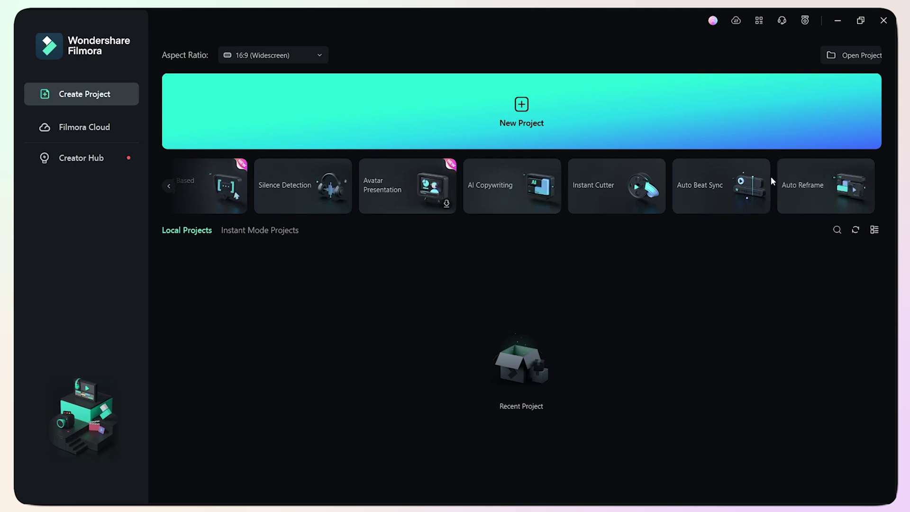
Remove the green background of the pretty-girl-with-gift clip with Chroma Key
{"action": "mouse_move", "coordinate": [711, 181]}
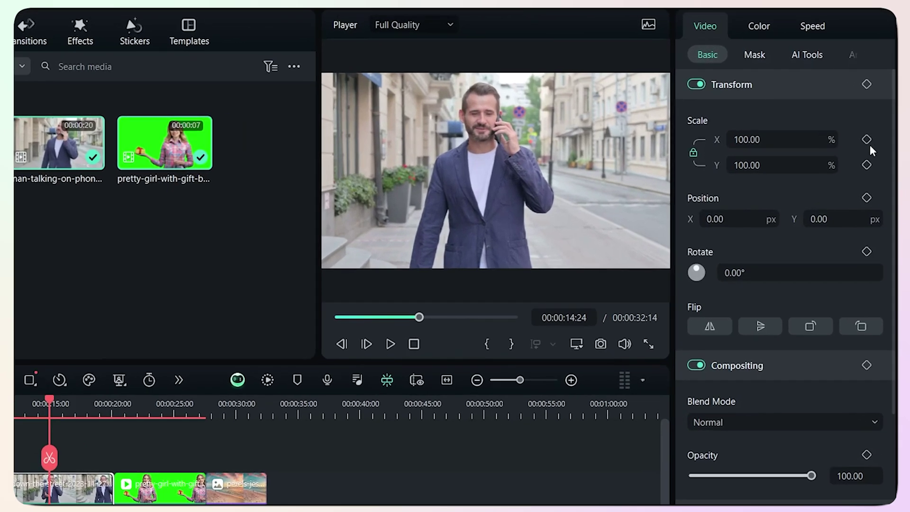
{"action": "left_click", "coordinate": [812, 56]}
{"action": "left_click", "coordinate": [724, 88]}
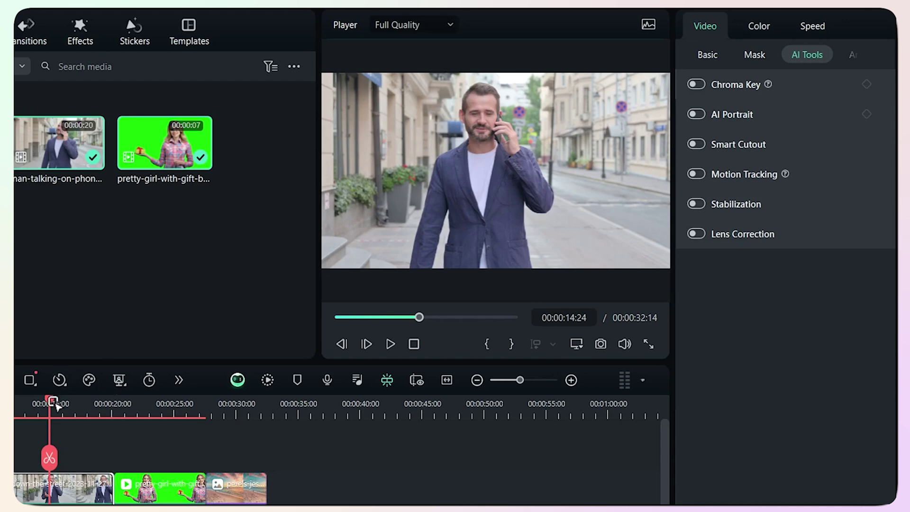
{"action": "left_click_drag", "start_coordinate": [51, 398], "coordinate": [137, 415]}
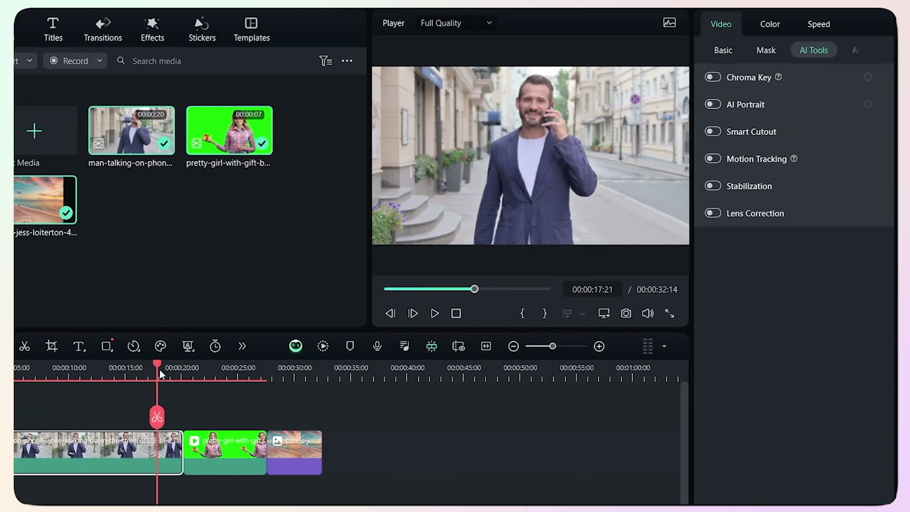
{"action": "left_click_drag", "start_coordinate": [252, 352], "coordinate": [253, 351]}
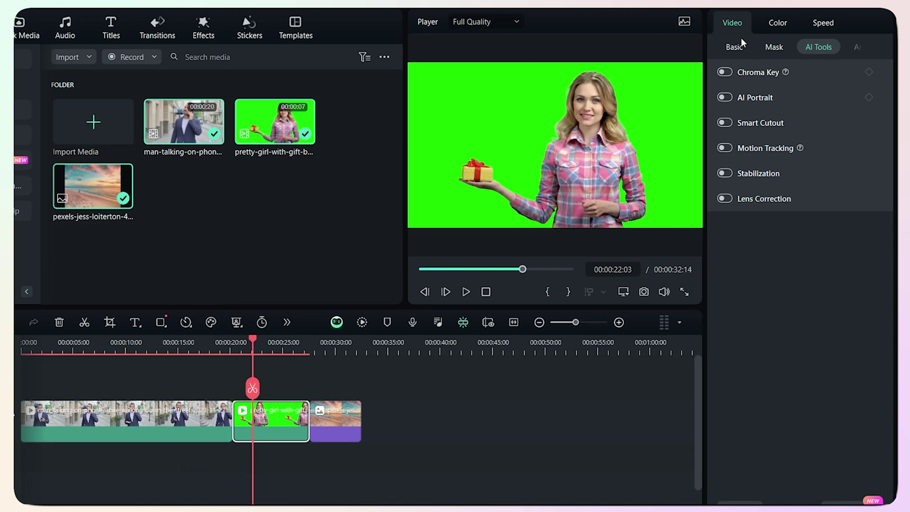
{"action": "left_click", "coordinate": [725, 72]}
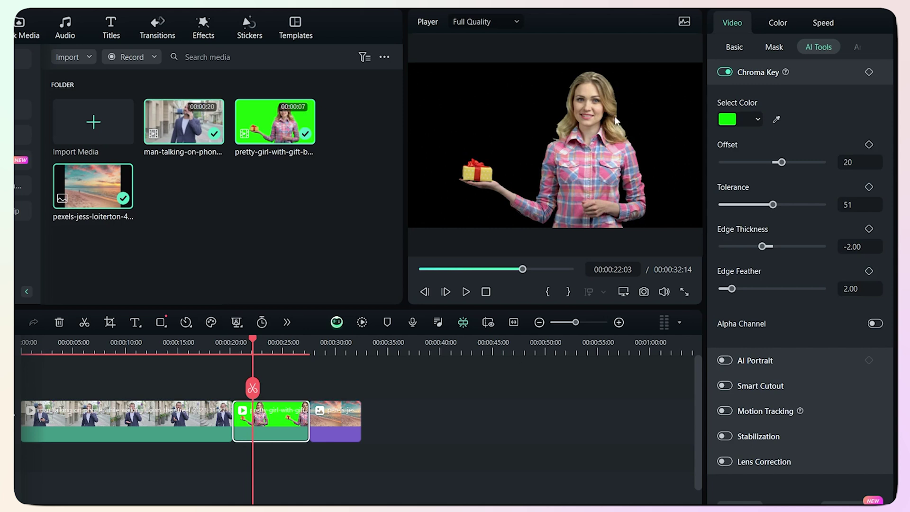
Move the keyed gift-box clip to the track above and fit the sunset image beneath it, extended to the clip's end
{"action": "left_click_drag", "start_coordinate": [274, 425], "coordinate": [274, 379]}
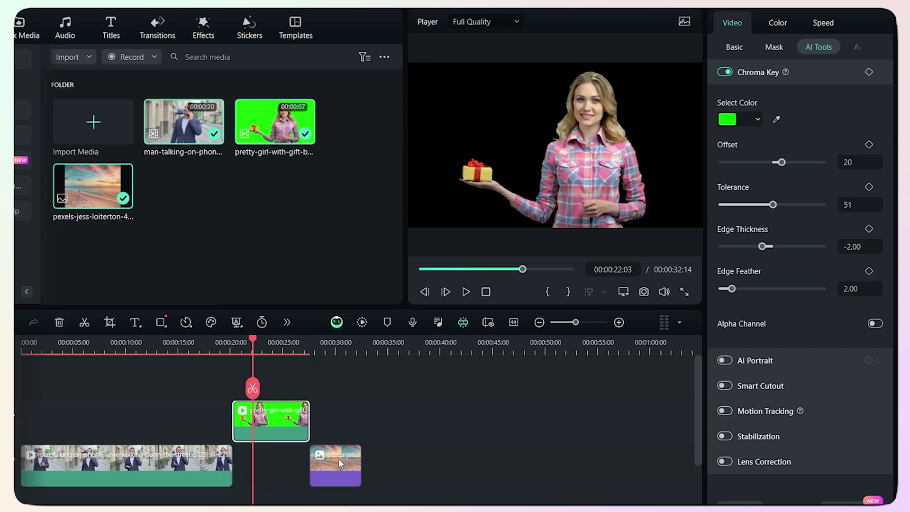
{"action": "left_click_drag", "start_coordinate": [330, 460], "coordinate": [253, 459]}
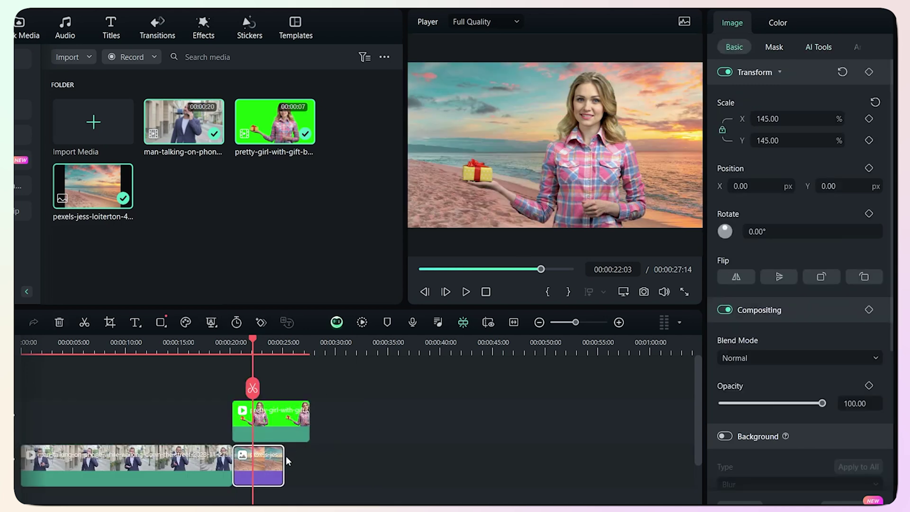
{"action": "left_click_drag", "start_coordinate": [286, 456], "coordinate": [310, 457]}
{"action": "left_click", "coordinate": [280, 426]}
Try AI Portrait on the man-talking-on-phone clip with an edge thickness of 13, and turn it off again
{"action": "left_click", "coordinate": [228, 348]}
{"action": "left_click", "coordinate": [209, 467]}
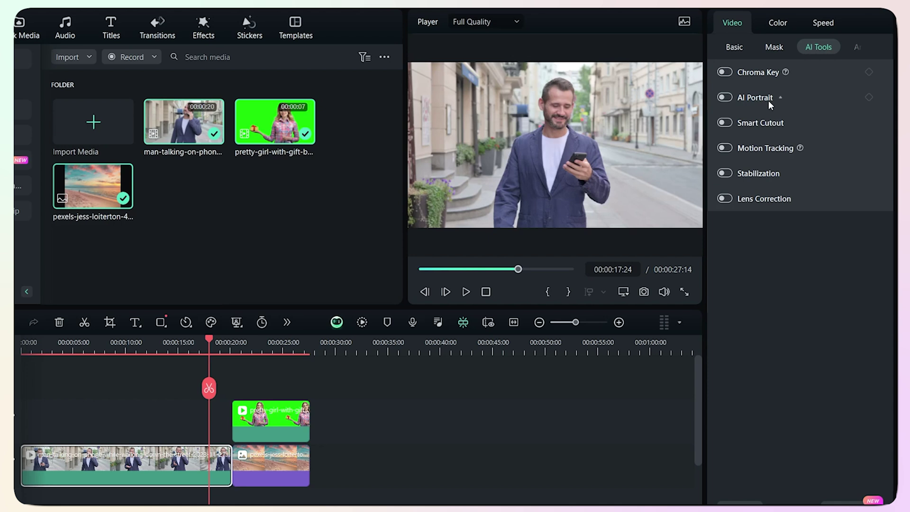
{"action": "left_click", "coordinate": [729, 99]}
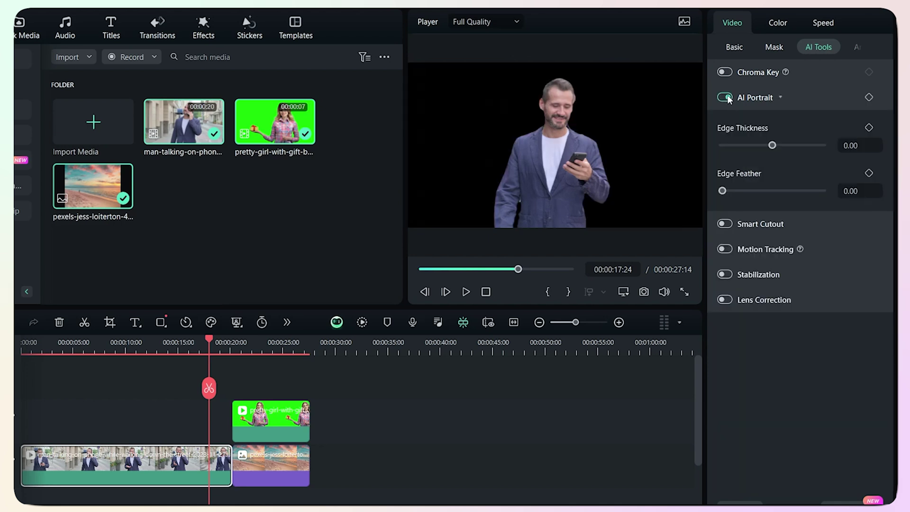
{"action": "mouse_move", "coordinate": [722, 192]}
{"action": "left_mouse_down"}
{"action": "mouse_move", "coordinate": [738, 193]}
{"action": "mouse_move", "coordinate": [722, 192]}
{"action": "left_mouse_up"}
{"action": "mouse_move", "coordinate": [772, 145]}
{"action": "left_mouse_down"}
{"action": "mouse_move", "coordinate": [787, 147]}
{"action": "mouse_move", "coordinate": [778, 148]}
{"action": "left_mouse_up"}
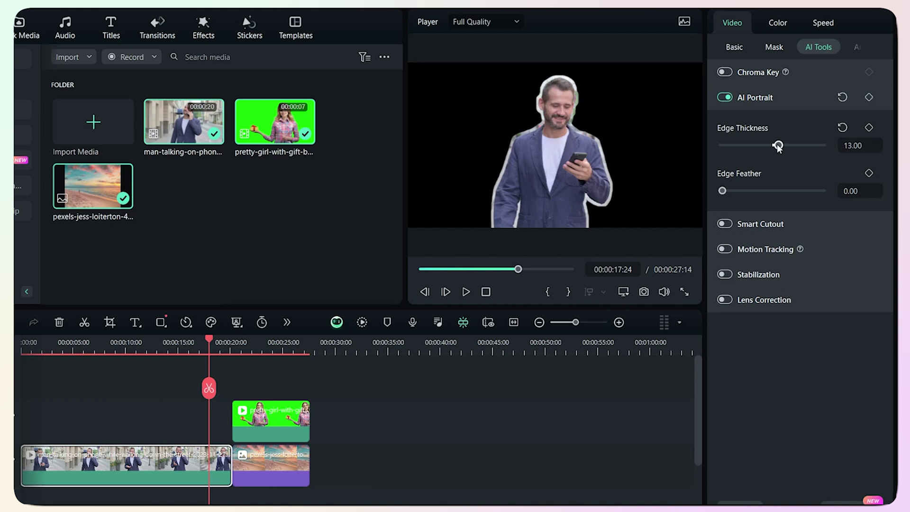
{"action": "left_click", "coordinate": [841, 97]}
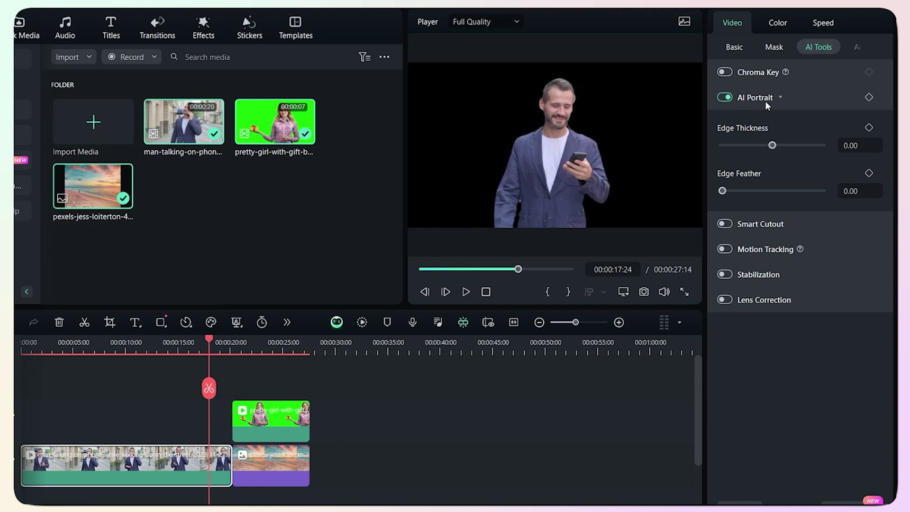
{"action": "left_click", "coordinate": [725, 97]}
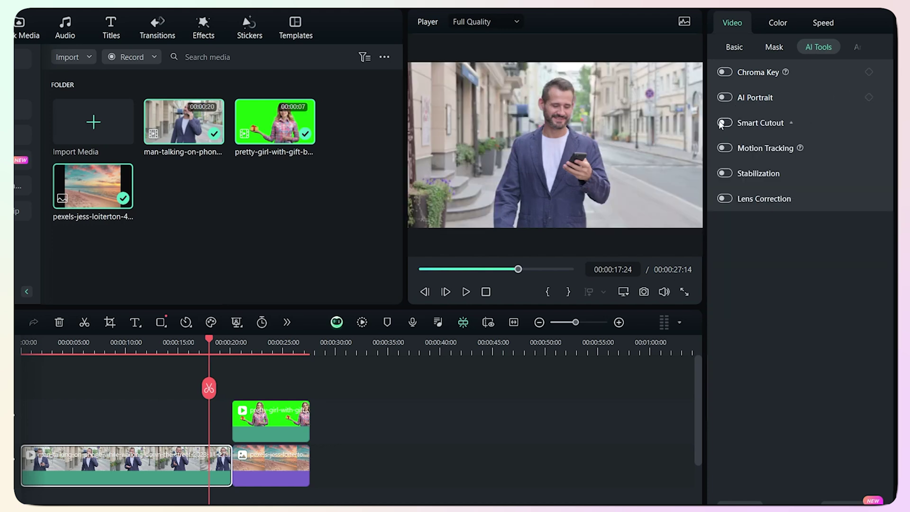
Try Smart Cutout on the man-talking-on-phone clip, brushing over the man with brush size 30 and processing the selection forward in Advanced Mode
{"action": "left_click", "coordinate": [724, 123]}
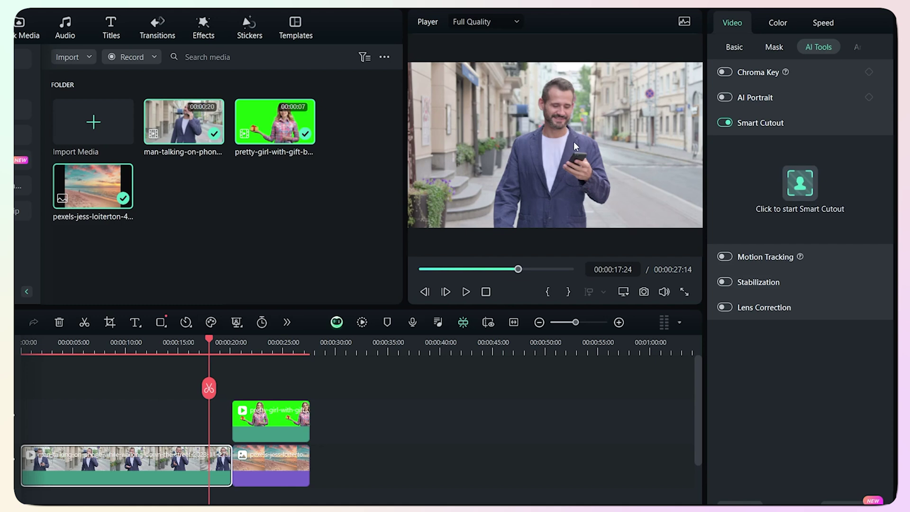
{"action": "left_click", "coordinate": [806, 176]}
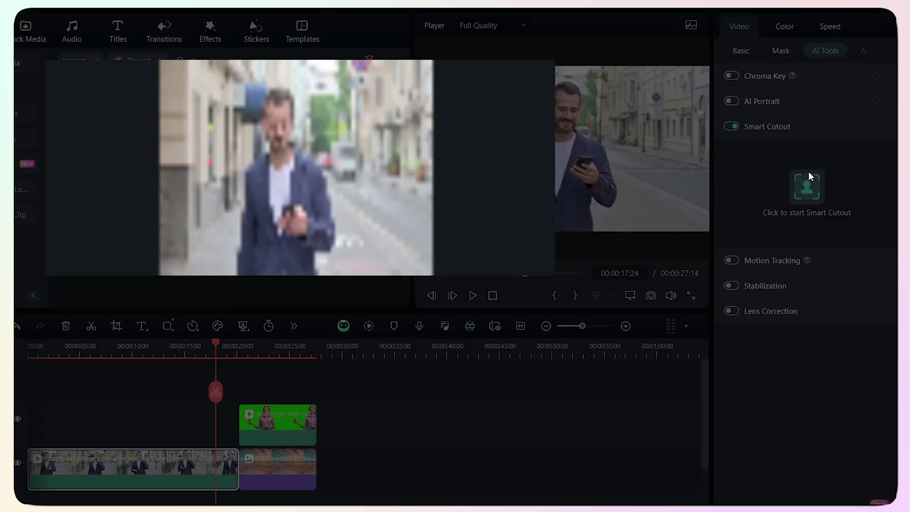
{"action": "left_click_drag", "start_coordinate": [469, 307], "coordinate": [88, 308]}
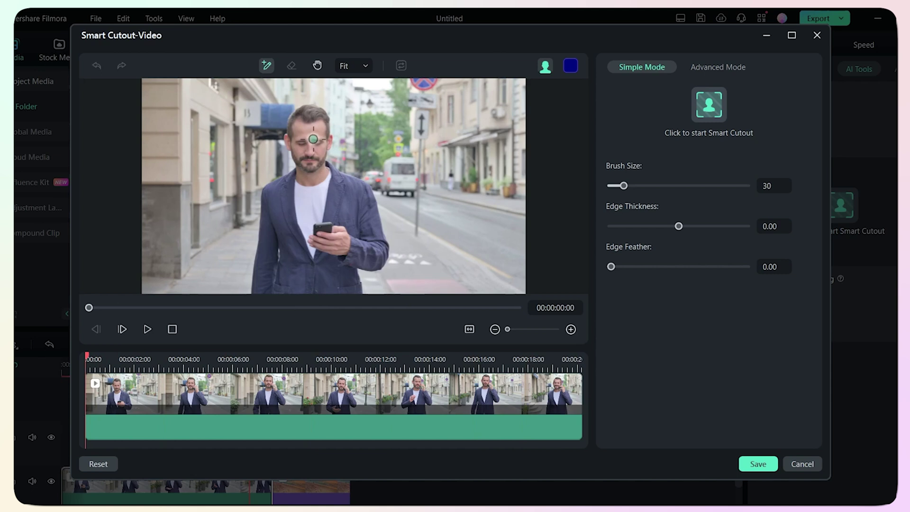
{"action": "mouse_move", "coordinate": [313, 139]}
{"action": "left_mouse_down"}
{"action": "mouse_move", "coordinate": [299, 185]}
{"action": "mouse_move", "coordinate": [306, 272]}
{"action": "left_mouse_up"}
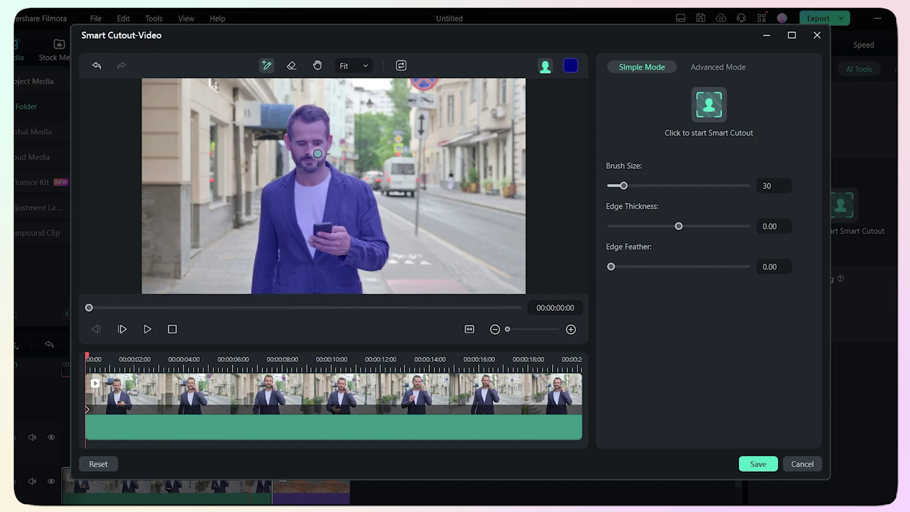
{"action": "left_click", "coordinate": [724, 68]}
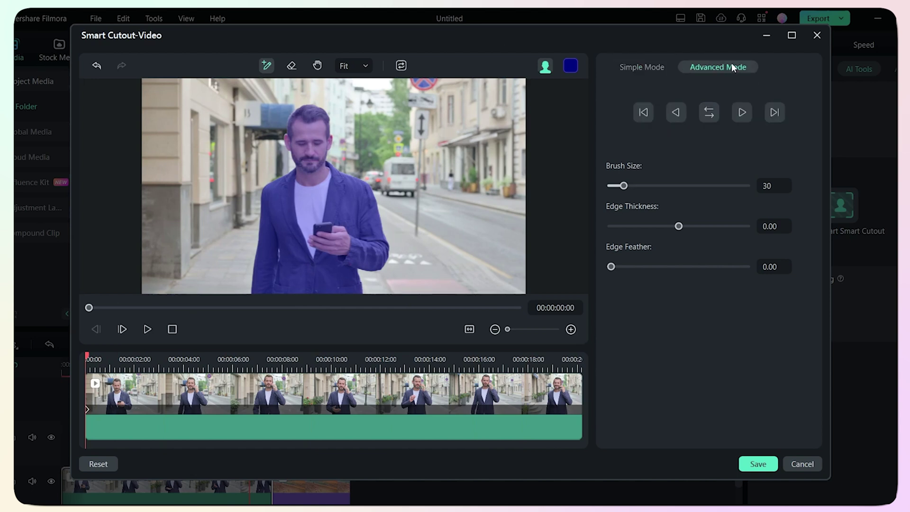
{"action": "left_click", "coordinate": [742, 112]}
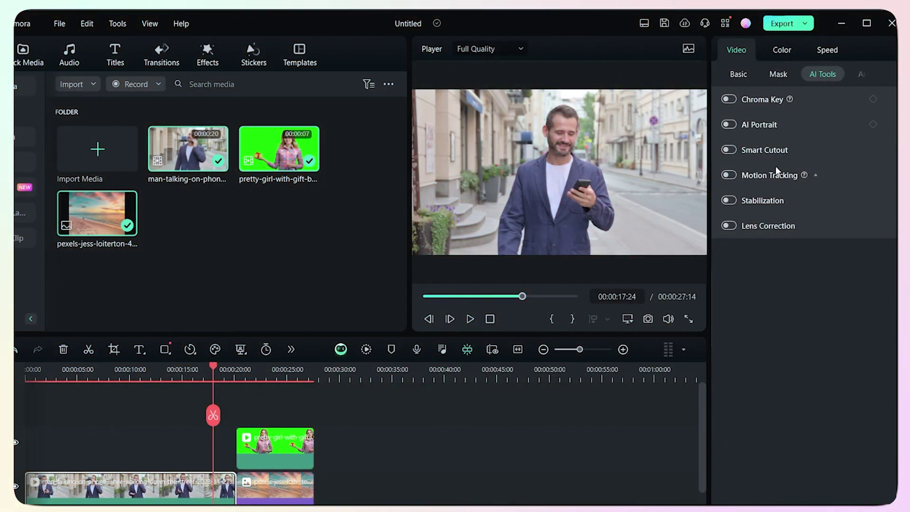
Look over the Motion Tracking and Lens Correction options of the man-talking-on-phone clip
{"action": "left_click", "coordinate": [774, 173]}
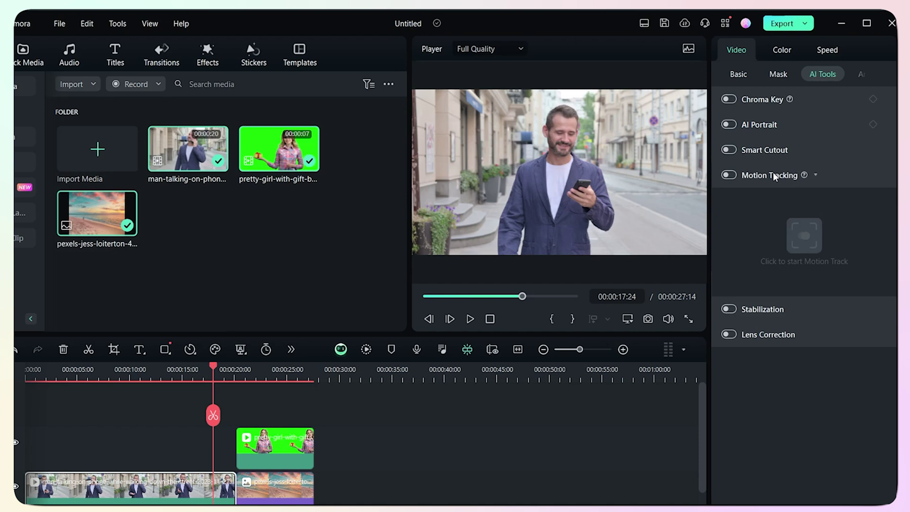
{"action": "left_click", "coordinate": [773, 174]}
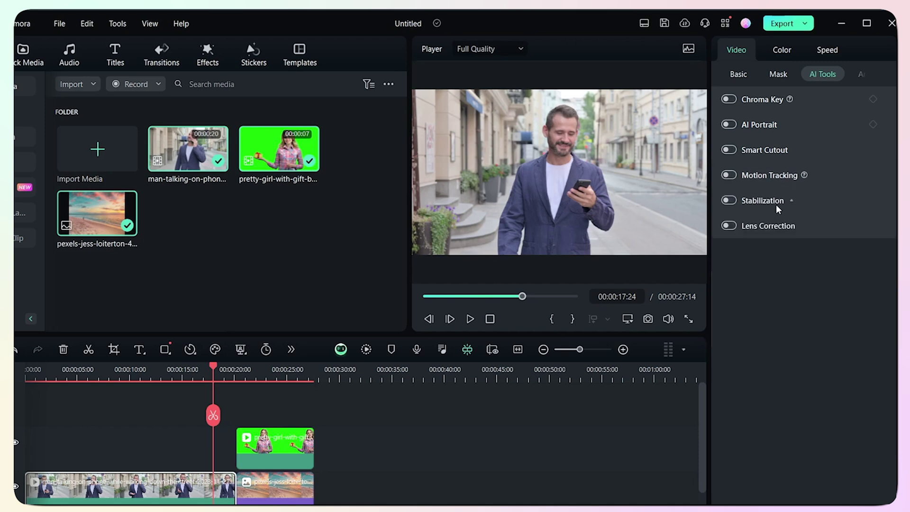
{"action": "left_click", "coordinate": [772, 228]}
{"action": "left_click", "coordinate": [771, 227]}
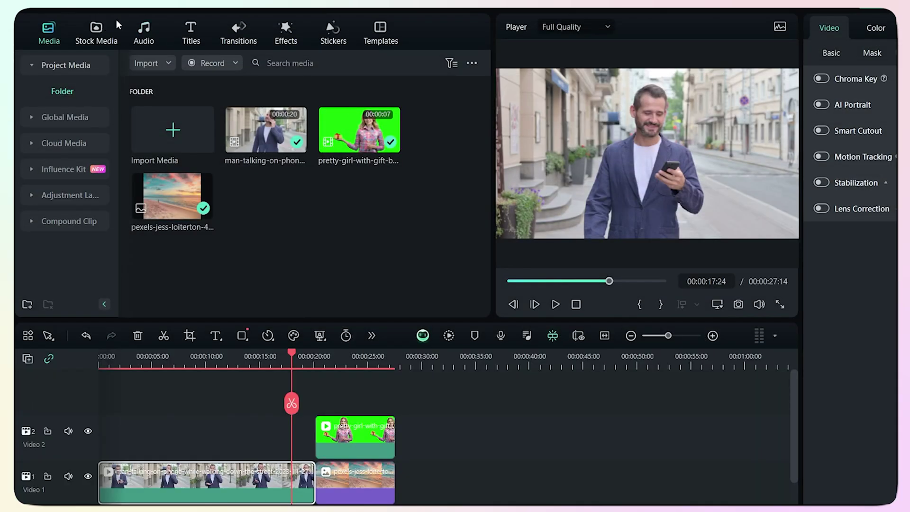
Browse the stock media sources: the AI Image tool, the Library categories and the Partners collection from Pexels
{"action": "left_click", "coordinate": [92, 31]}
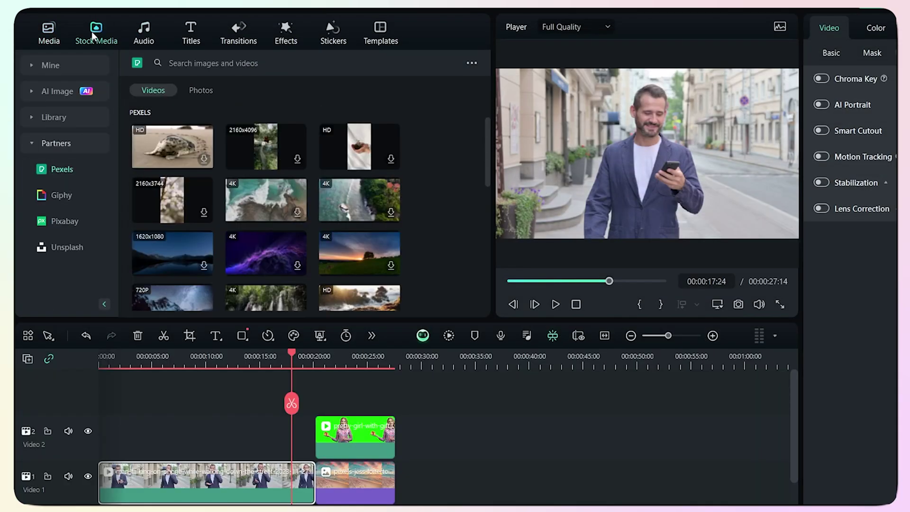
{"action": "left_click", "coordinate": [56, 93]}
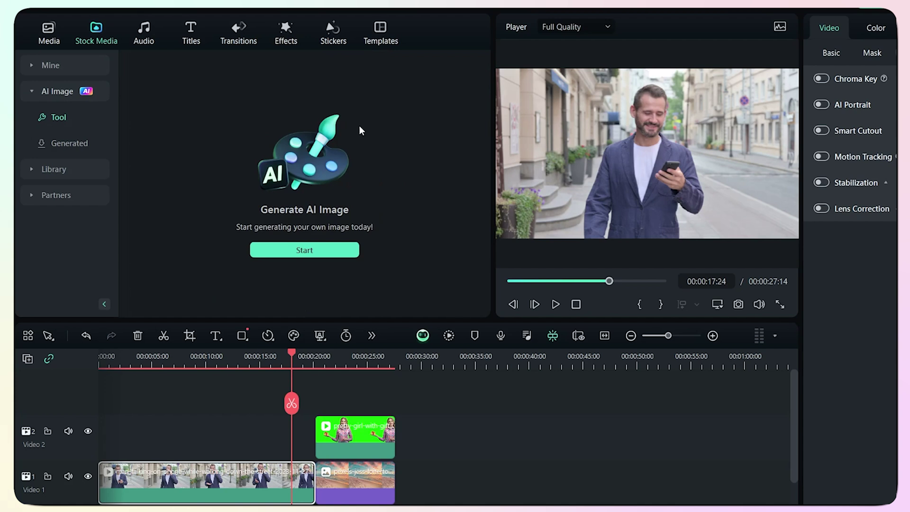
{"action": "left_click", "coordinate": [94, 175]}
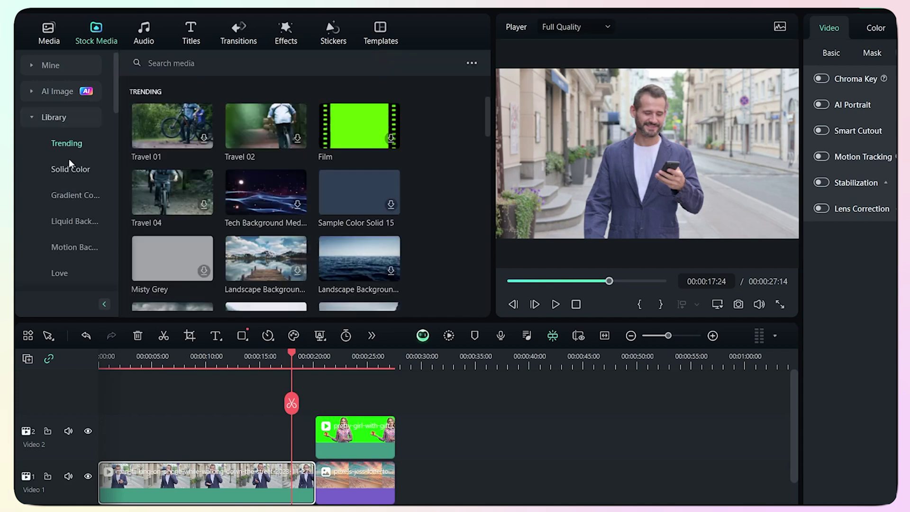
{"action": "left_click", "coordinate": [61, 119]}
{"action": "left_click", "coordinate": [65, 143]}
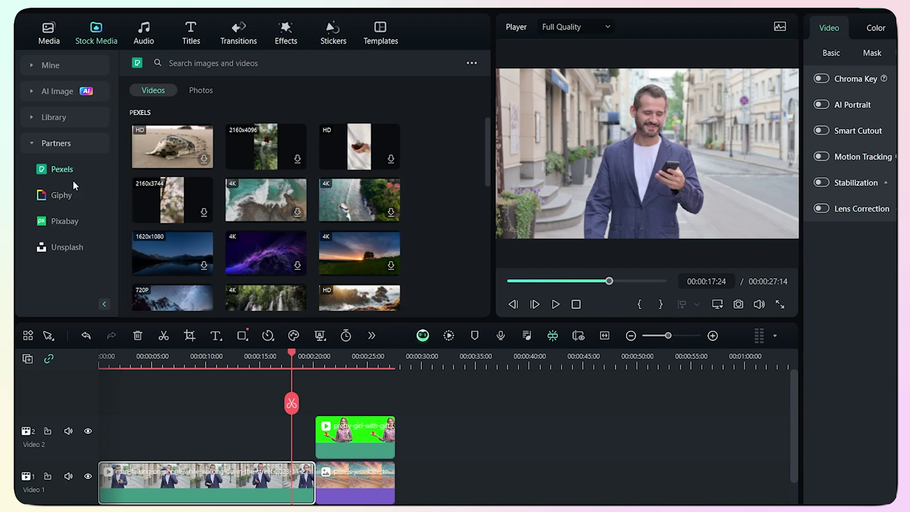
Browse the audio library's AI Music tool, Sound Effect categories and Music categories
{"action": "left_click", "coordinate": [140, 33]}
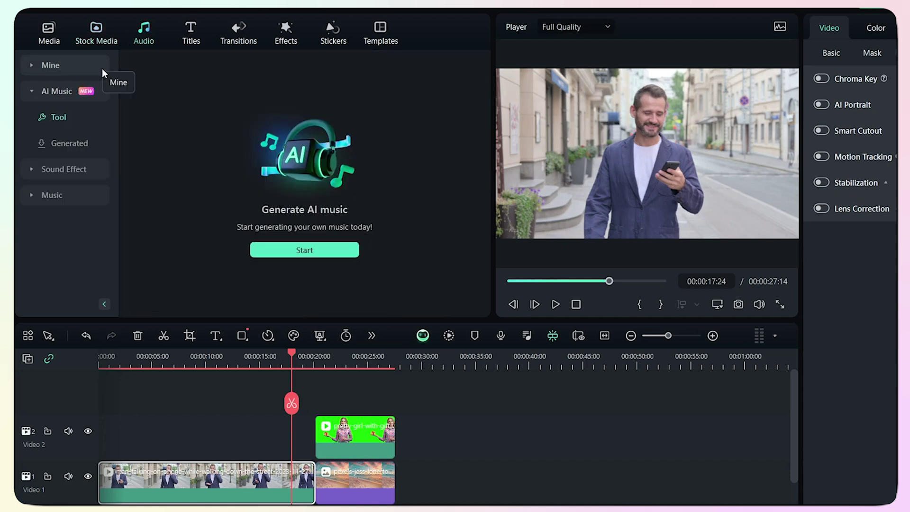
{"action": "left_click", "coordinate": [62, 168]}
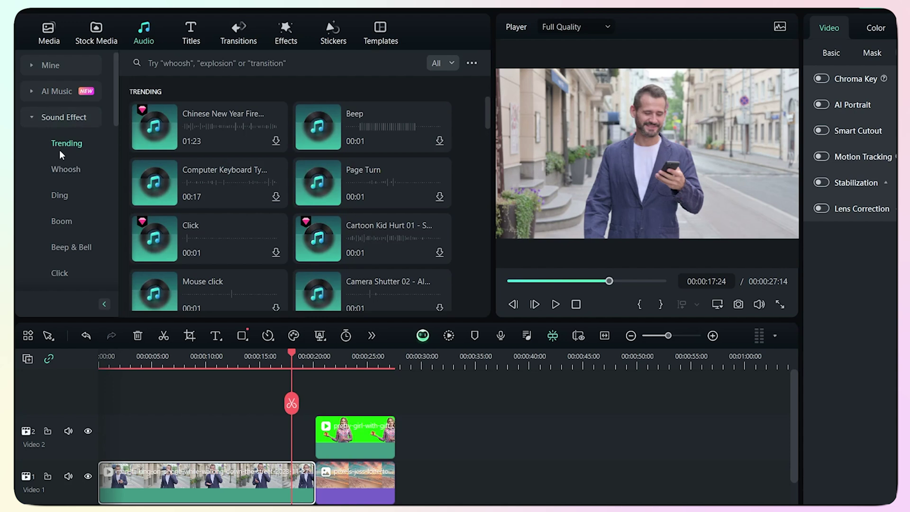
{"action": "scroll", "coordinate": [62, 149], "scroll_direction": "down", "scroll_amount": 3}
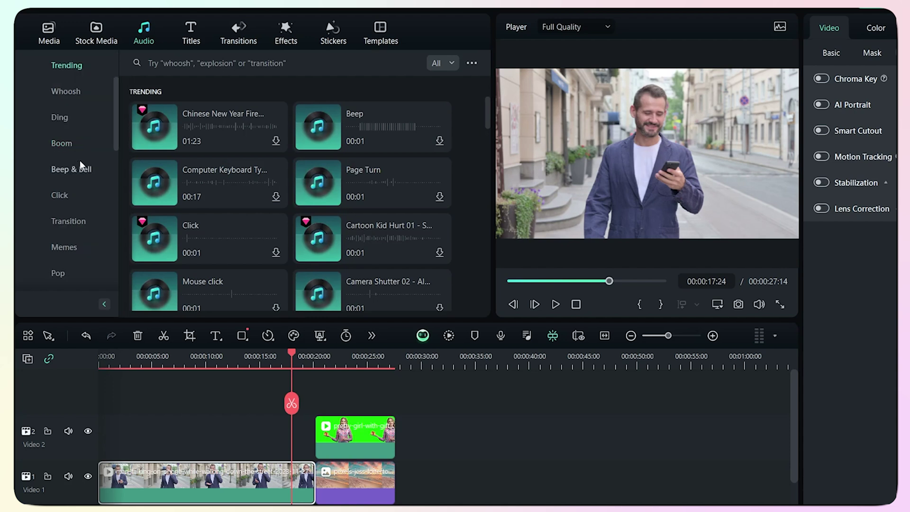
{"action": "left_click", "coordinate": [70, 221]}
{"action": "scroll", "coordinate": [56, 186], "scroll_direction": "down", "scroll_amount": 5}
{"action": "scroll", "coordinate": [56, 190], "scroll_direction": "down", "scroll_amount": 3}
{"action": "left_click", "coordinate": [47, 277]}
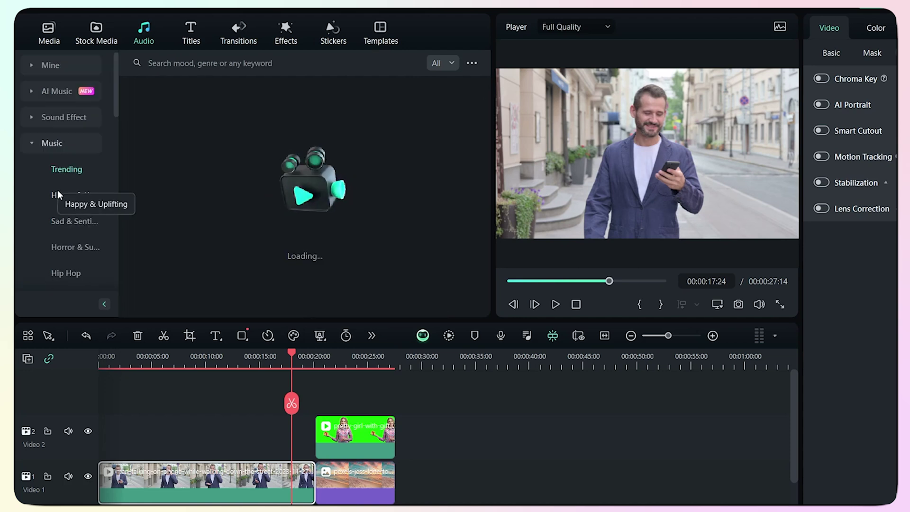
Browse the title library's Title Effects and its Title Templates for lower thirds
{"action": "left_click", "coordinate": [190, 29]}
{"action": "left_click", "coordinate": [51, 118]}
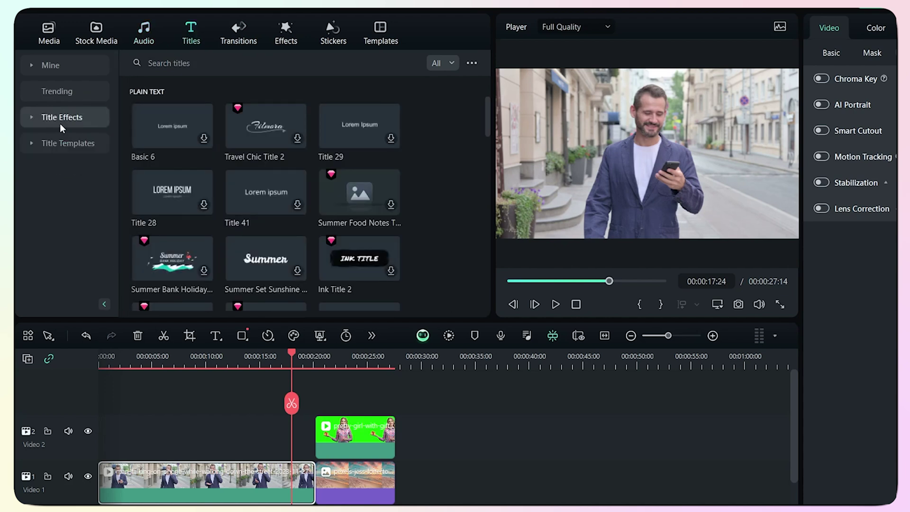
{"action": "left_click", "coordinate": [53, 144]}
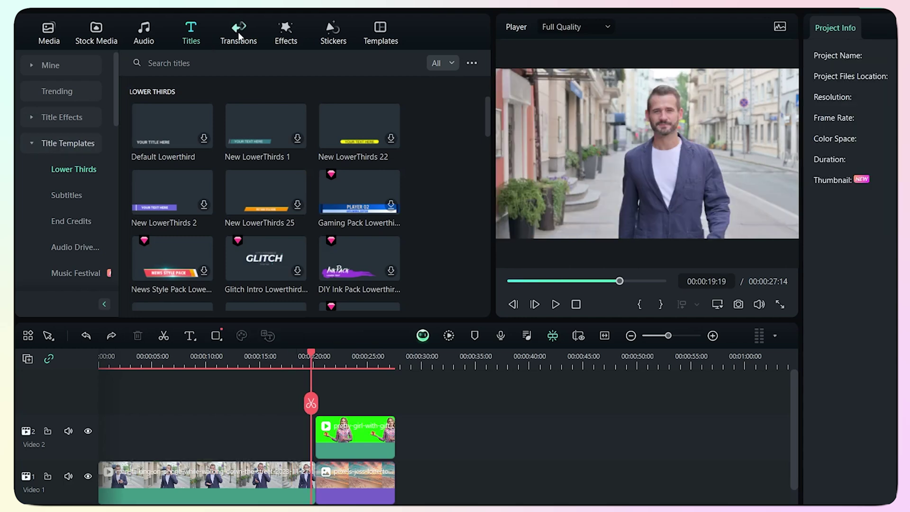
Add a Fade transition to the start of the pretty-girl-with-gift clip on Video 2
{"action": "left_click", "coordinate": [239, 34]}
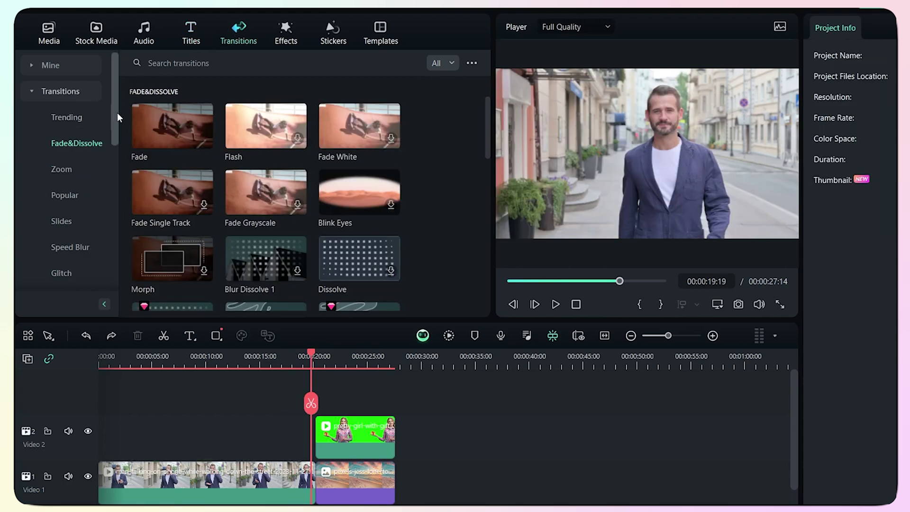
{"action": "left_click_drag", "start_coordinate": [118, 113], "coordinate": [309, 408]}
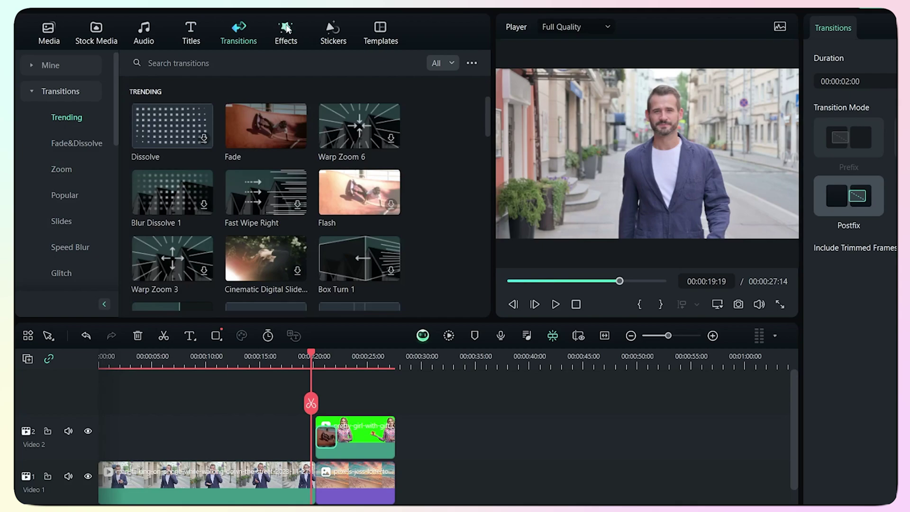
Apply the Underground Prism glitch effect to the man-talking-on-phone clip and preview it at 00:00:12:22
{"action": "left_click", "coordinate": [286, 33]}
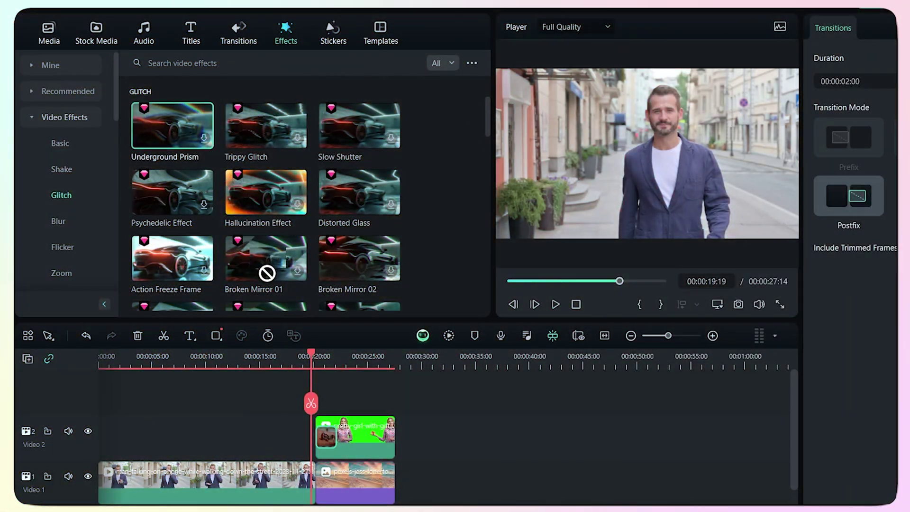
{"action": "left_click_drag", "start_coordinate": [267, 273], "coordinate": [240, 493]}
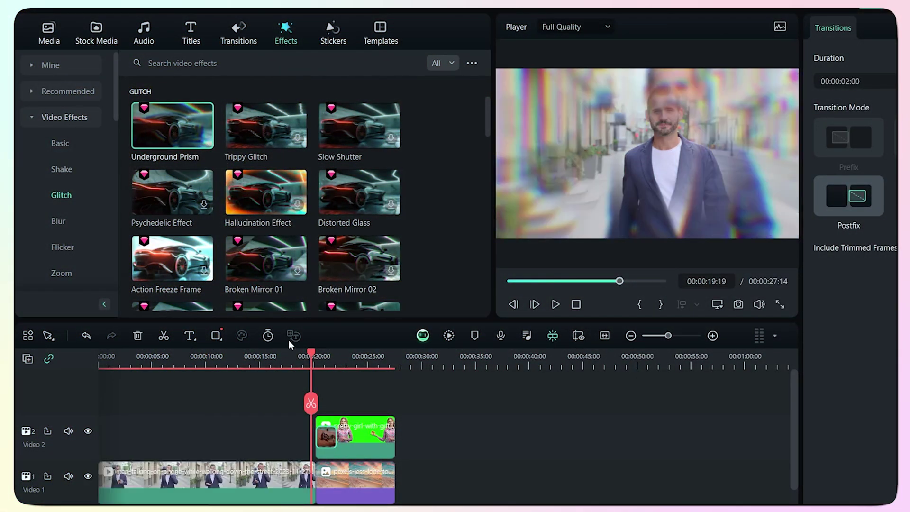
{"action": "left_click", "coordinate": [307, 359]}
{"action": "left_click_drag", "start_coordinate": [306, 357], "coordinate": [237, 358]}
Browse the remaining effect categories, including Filters, the Voice Changer audio effects and Boris FX
{"action": "scroll", "coordinate": [54, 197], "scroll_direction": "down", "scroll_amount": 5}
{"action": "left_click", "coordinate": [57, 170]}
{"action": "scroll", "coordinate": [56, 190], "scroll_direction": "down", "scroll_amount": 3}
{"action": "left_click", "coordinate": [56, 196]}
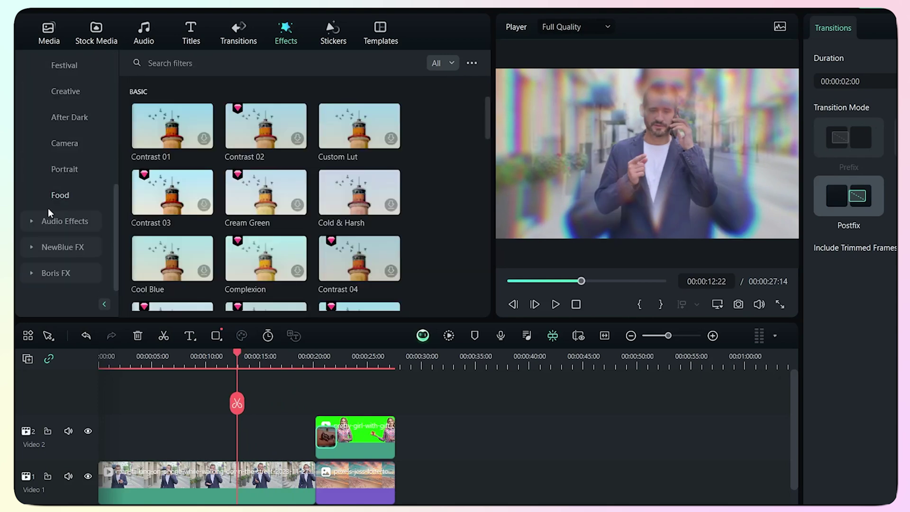
{"action": "left_click", "coordinate": [56, 221]}
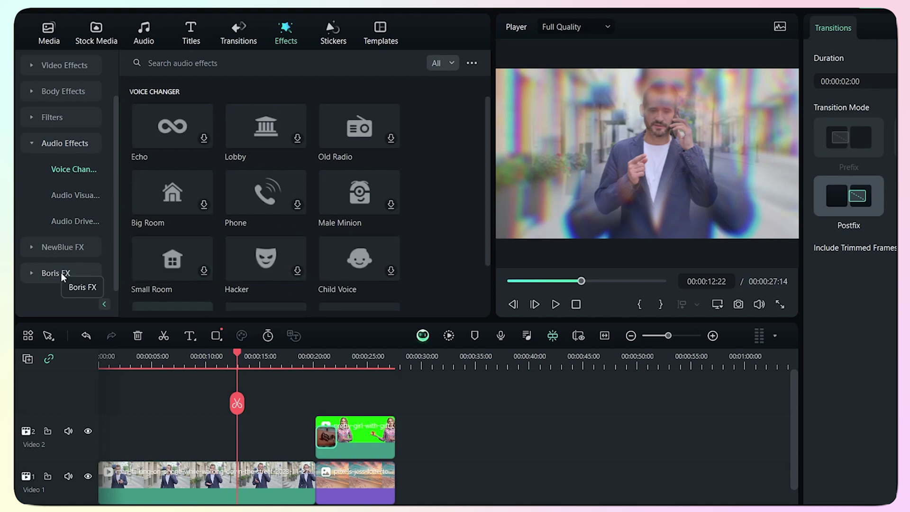
{"action": "left_click", "coordinate": [63, 274]}
{"action": "scroll", "coordinate": [74, 246], "scroll_direction": "down", "scroll_amount": 3}
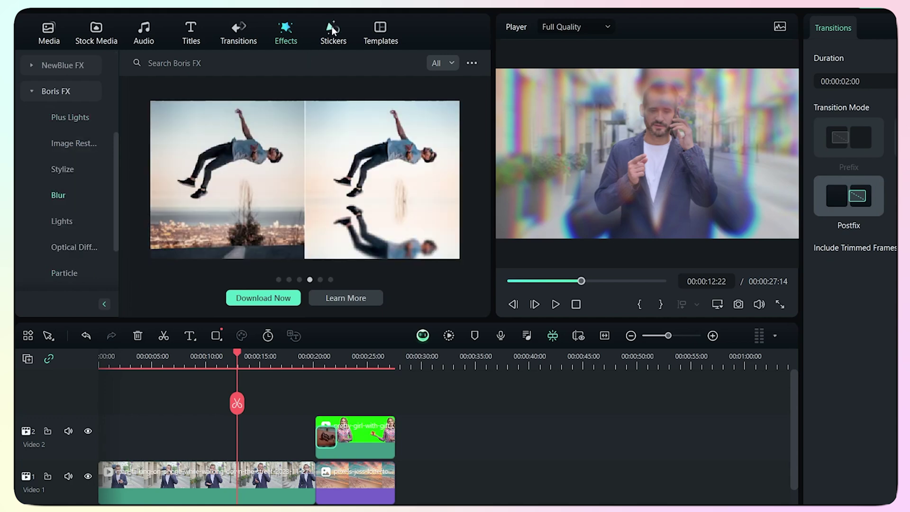
Browse the Social Media stickers and the ready-made templates, such as Cinematic Intro
{"action": "left_click", "coordinate": [332, 28]}
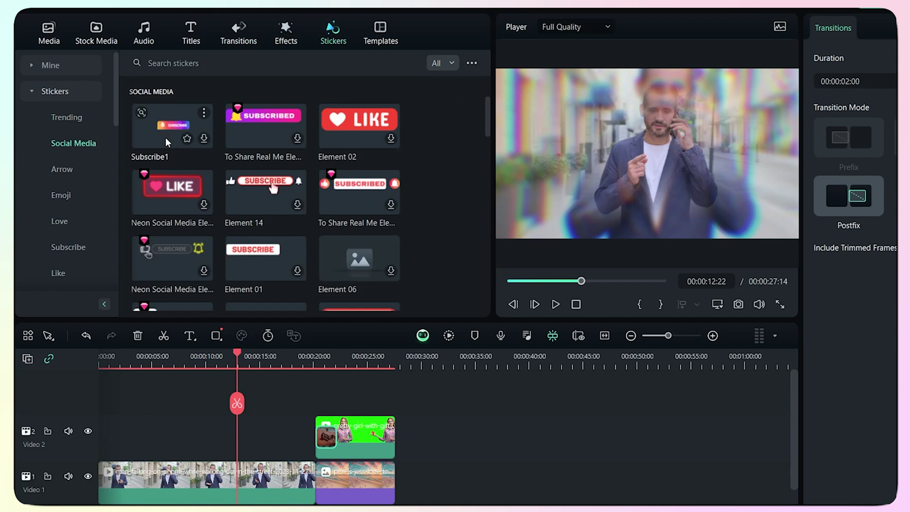
{"action": "left_click", "coordinate": [373, 29]}
{"action": "scroll", "coordinate": [78, 143], "scroll_direction": "down", "scroll_amount": 5}
{"action": "scroll", "coordinate": [78, 143], "scroll_direction": "up", "scroll_amount": 6}
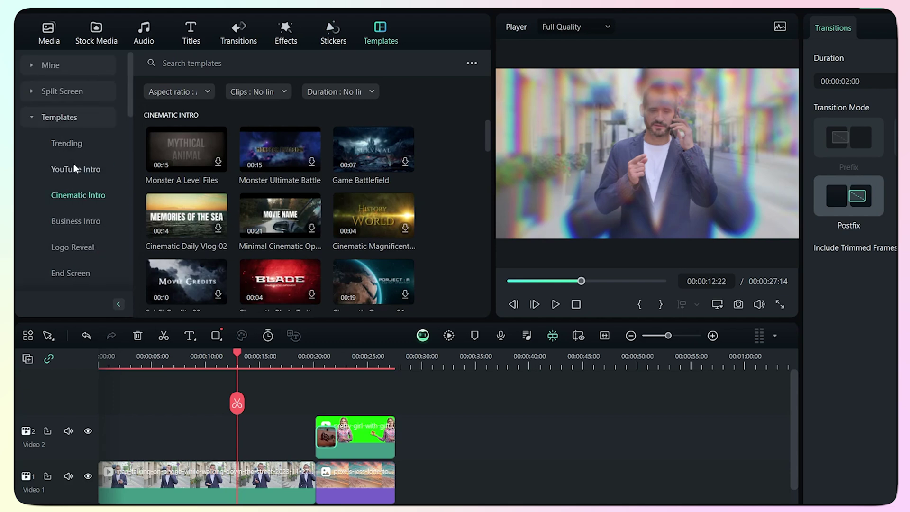